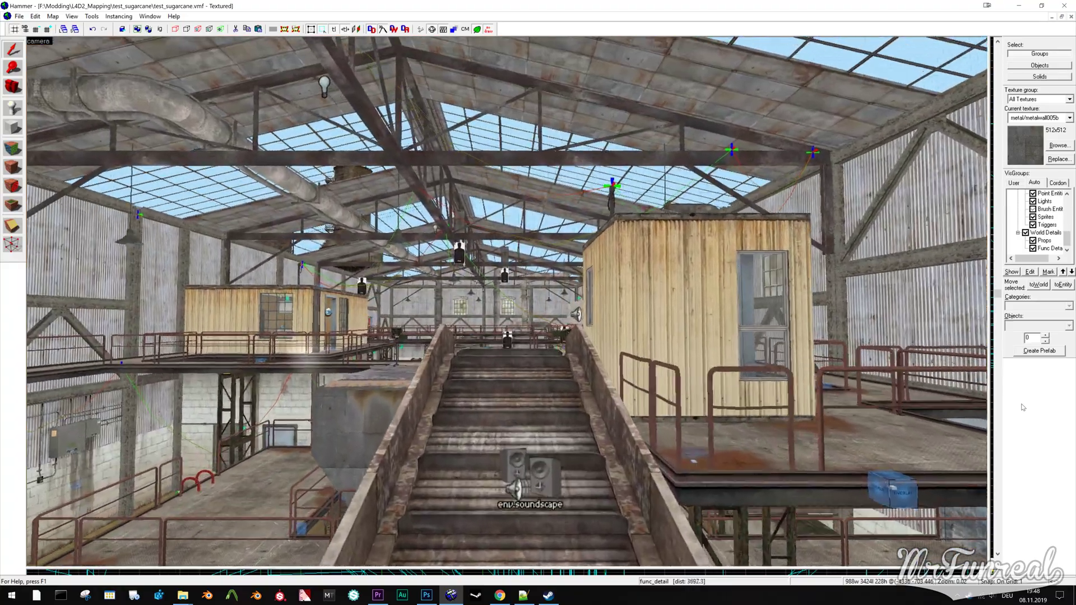
Examine the factory interior in the 3D view, from the central staircase to the windows in the far wall.
key(w)
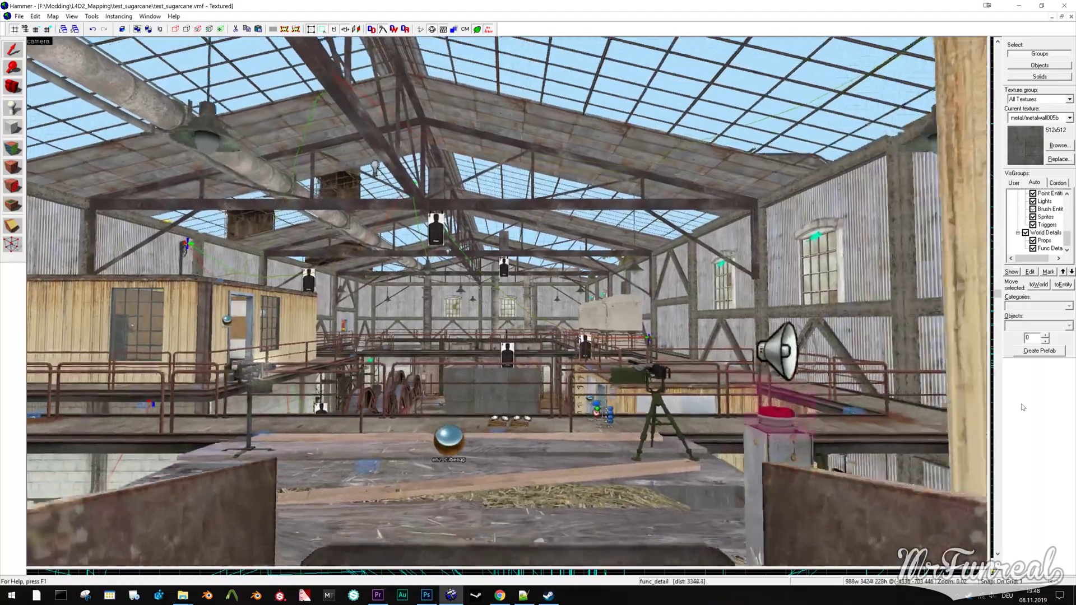
key(w)
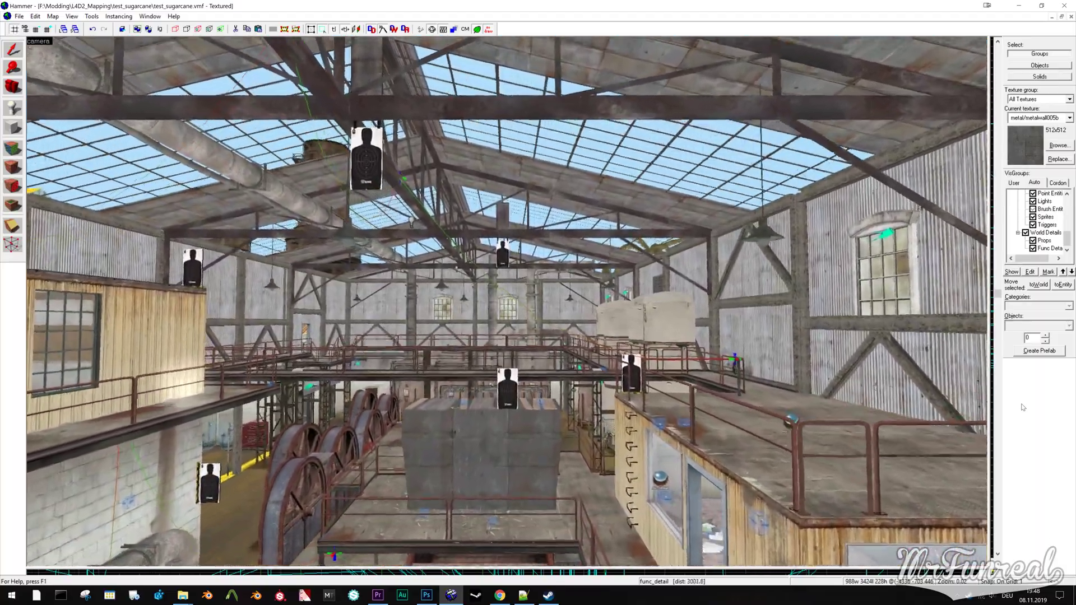
key(w)
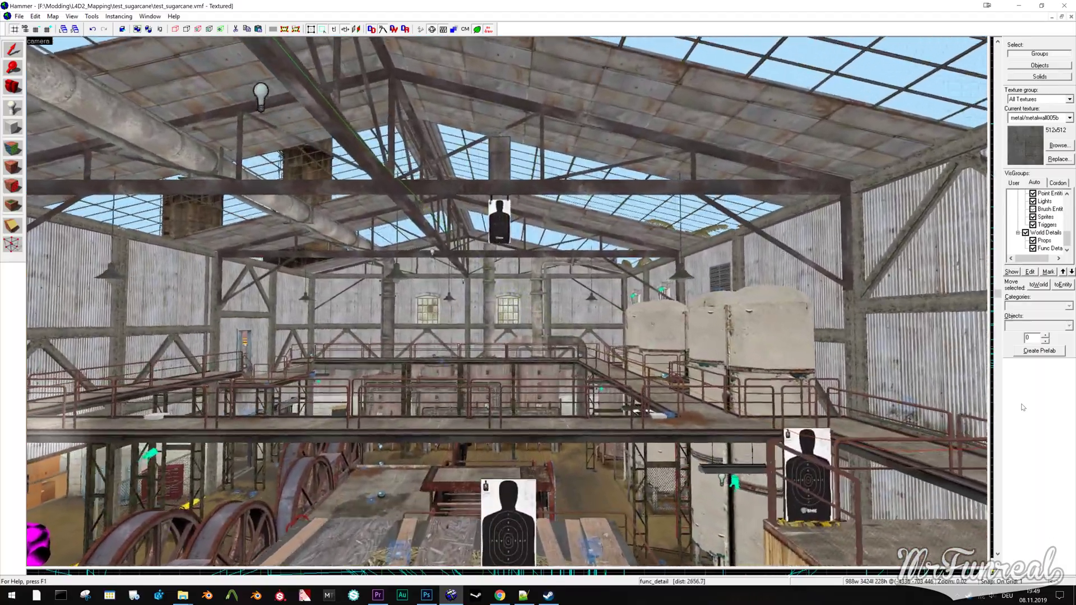
key(w)
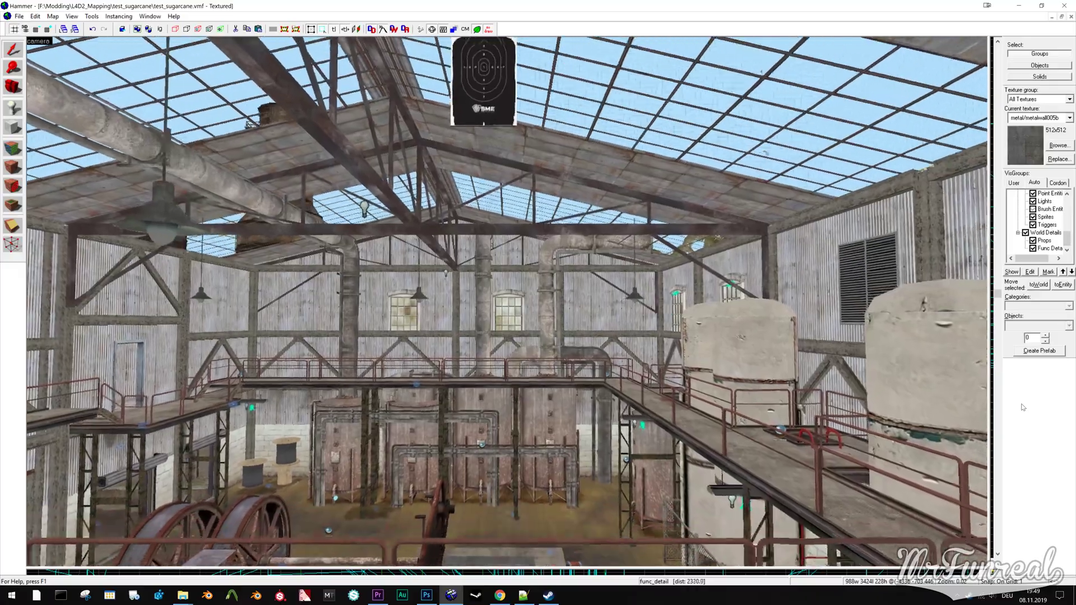
key(w)
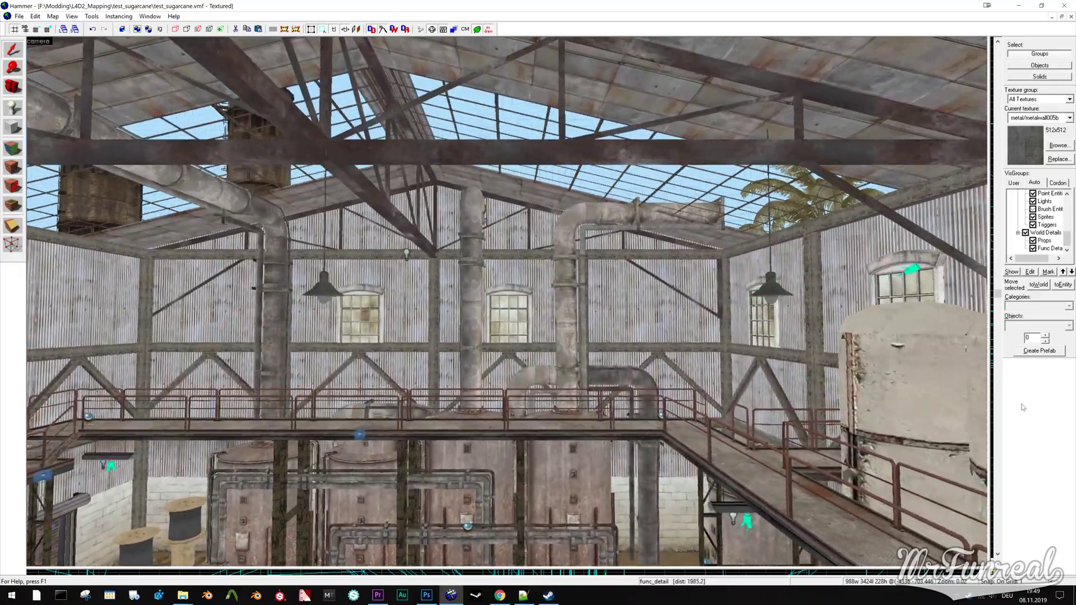
key(w)
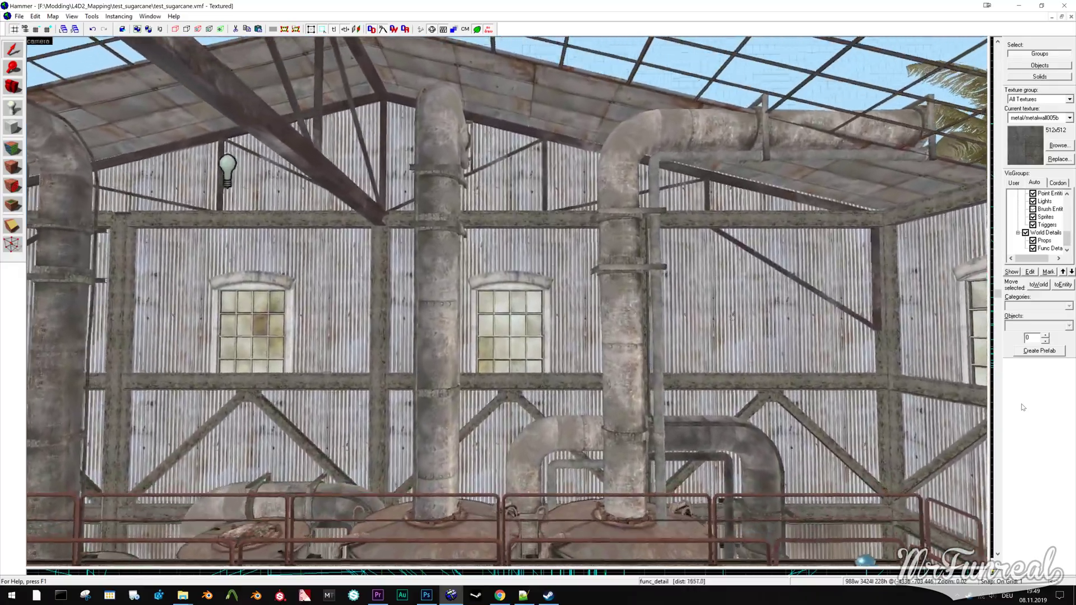
key(w)
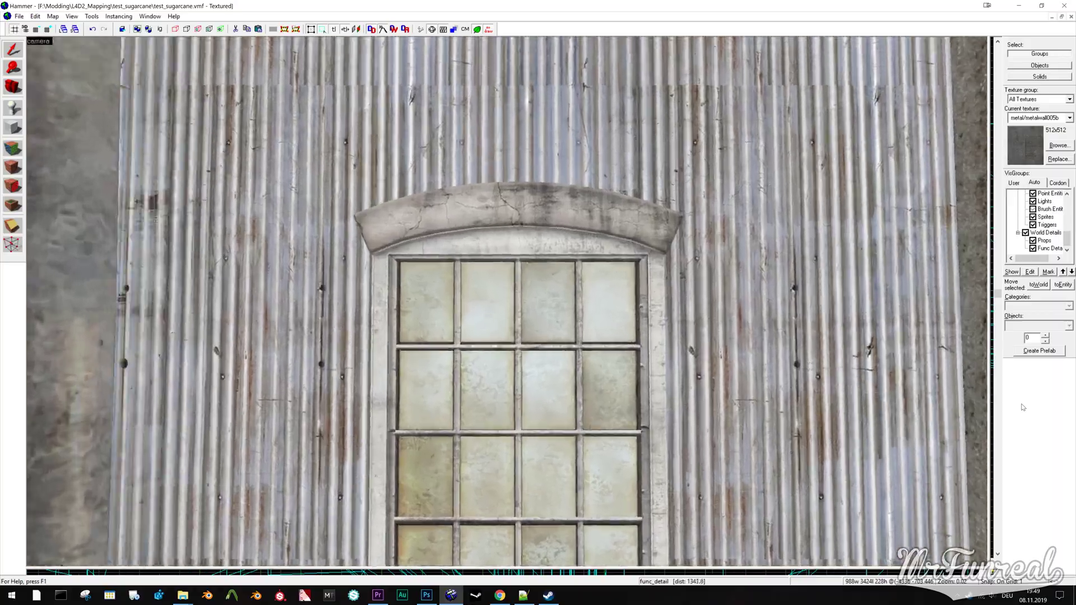
key(w)
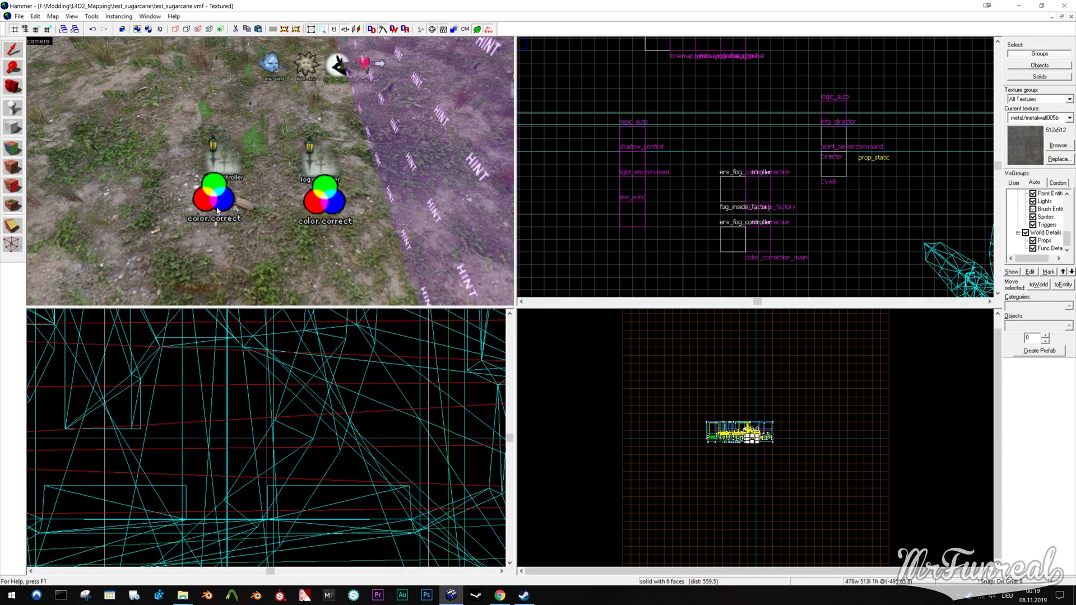
Review the color_correction_main entity's keyvalues and flags.
double_click(217, 211)
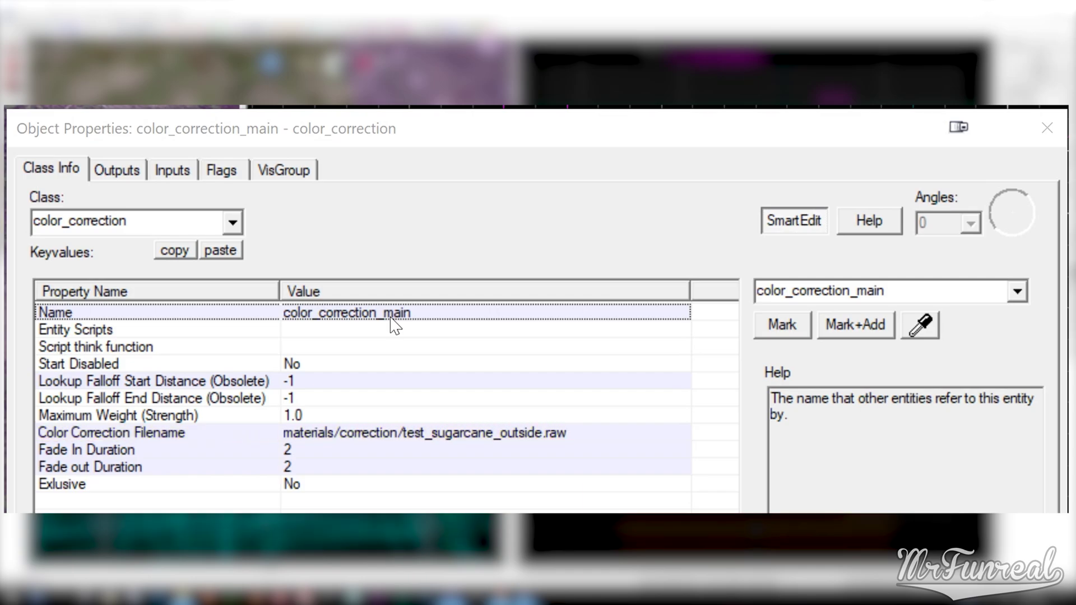
click(231, 171)
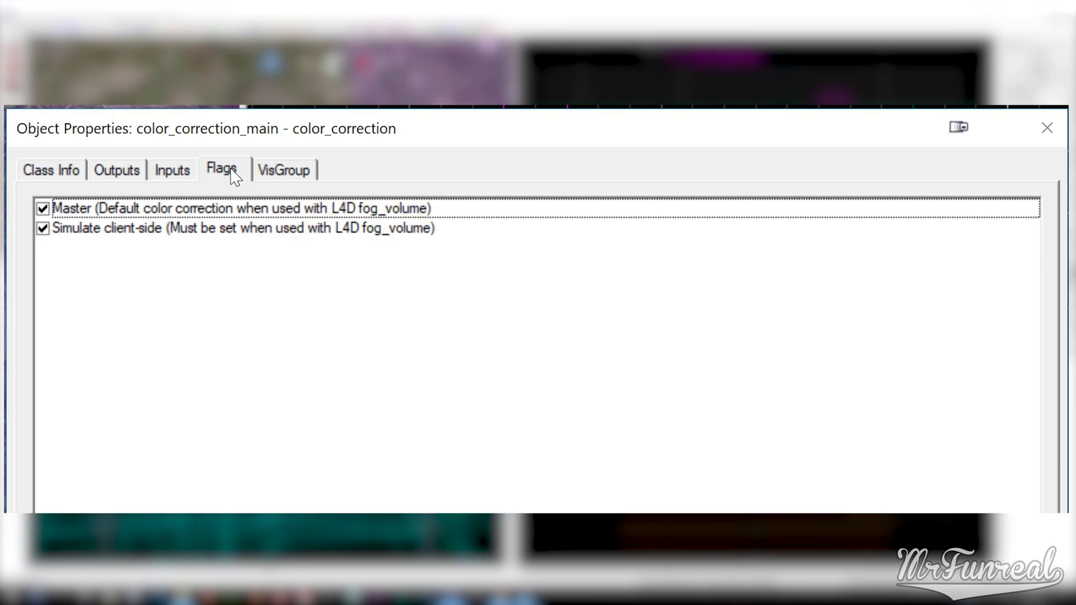
click(45, 173)
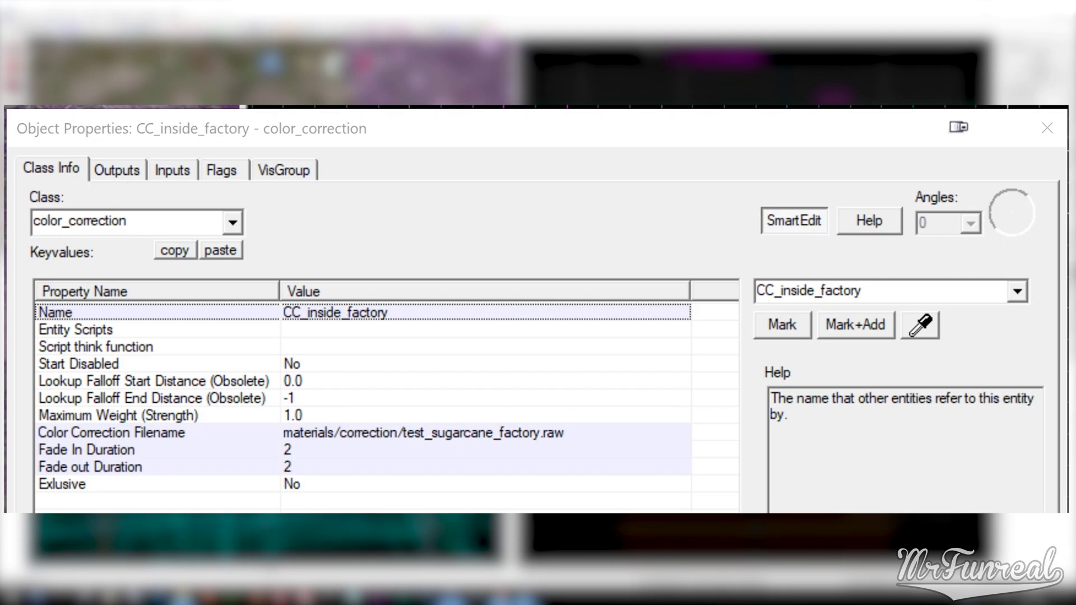
Inspect the factory interior's fog_volume brush and its fog and color correction keyvalues, then close the properties.
key(z)
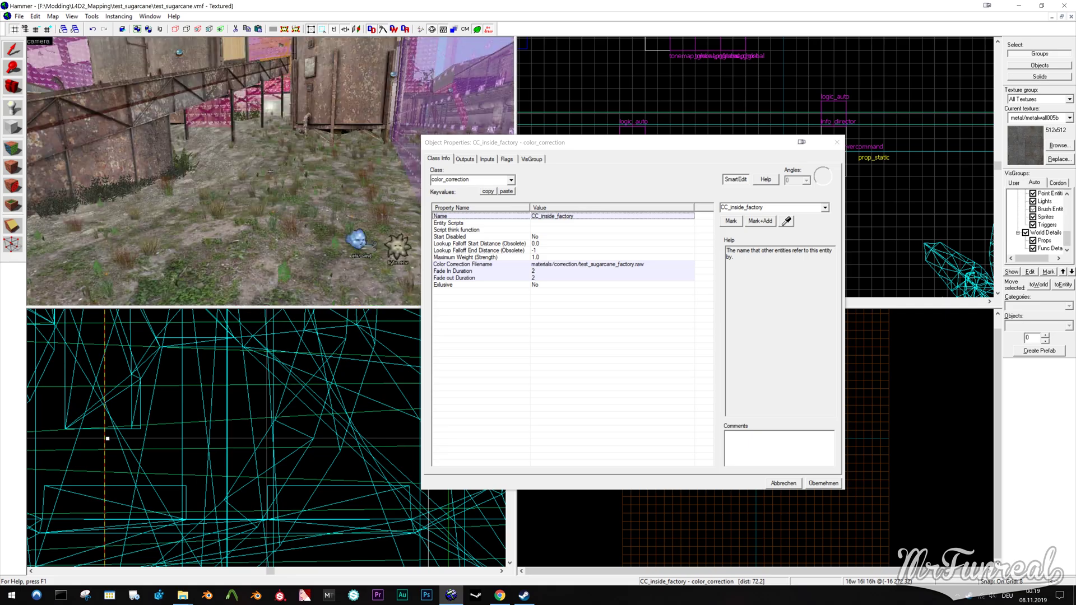
key(w)
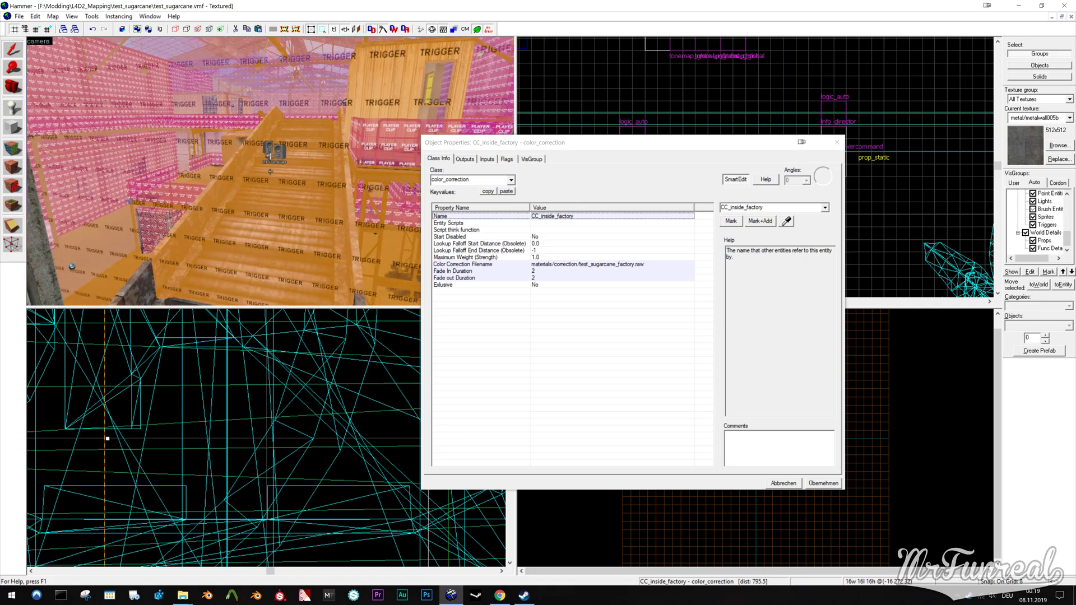
click(270, 172)
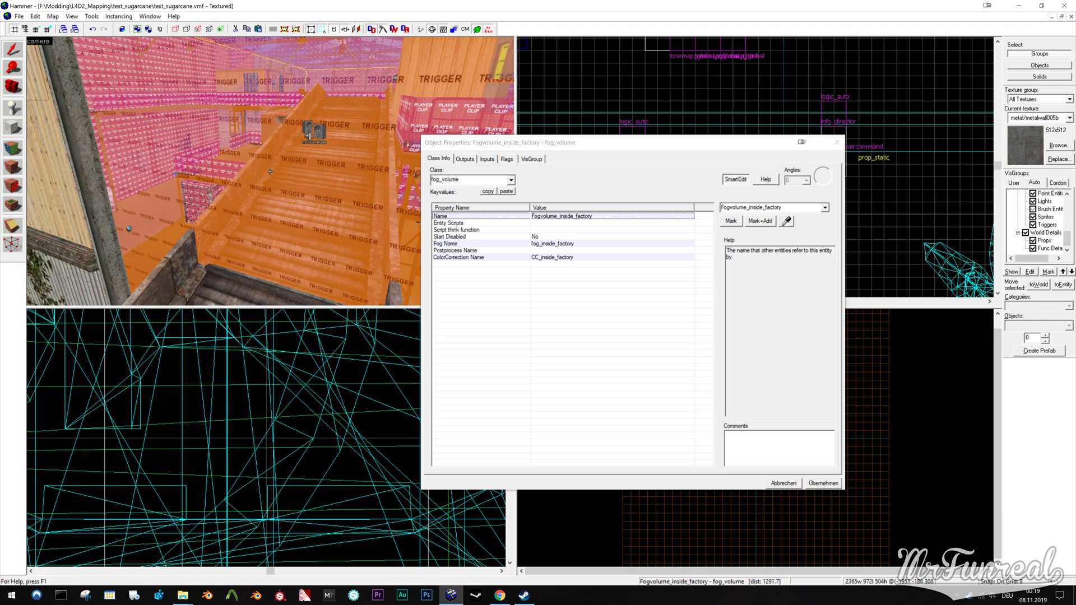
key(w)
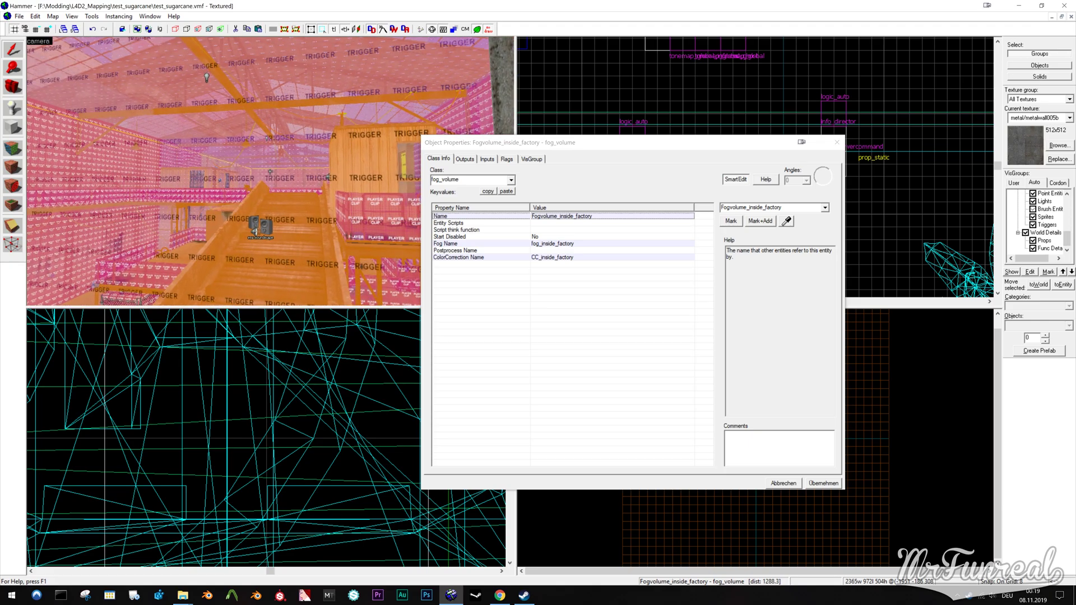
key(w)
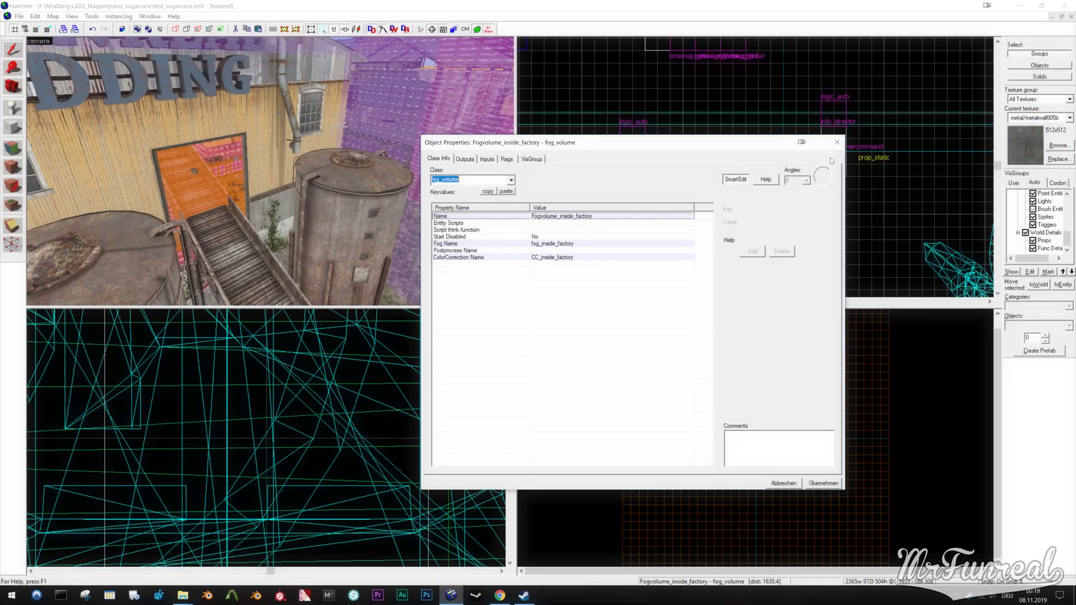
click(1047, 127)
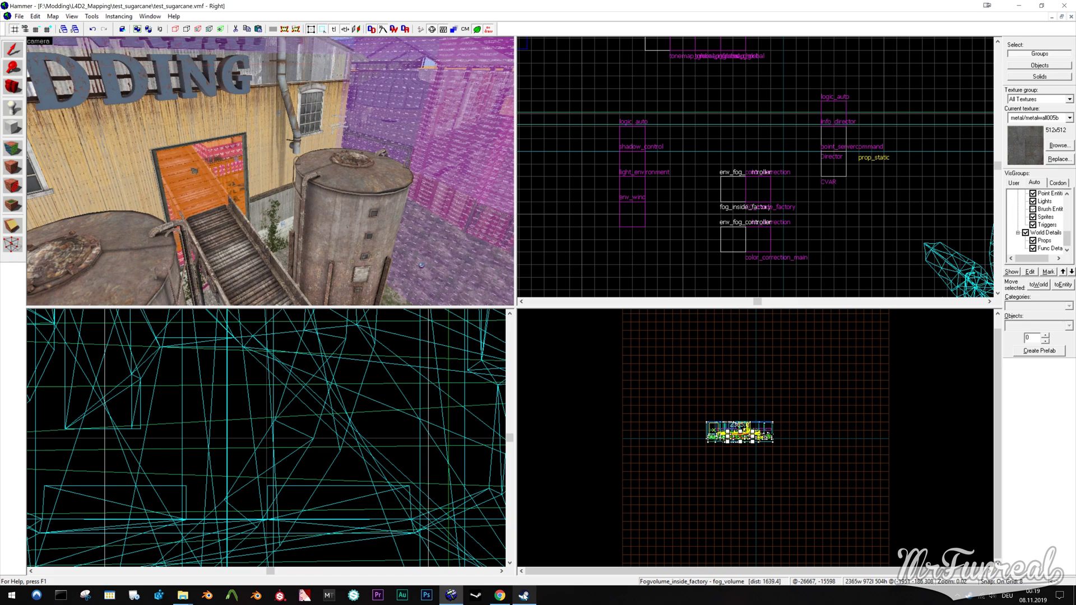
Switch to Steam, launch Left 4 Dead 2 with its in-engine tools and dismiss the launch option warning.
click(524, 596)
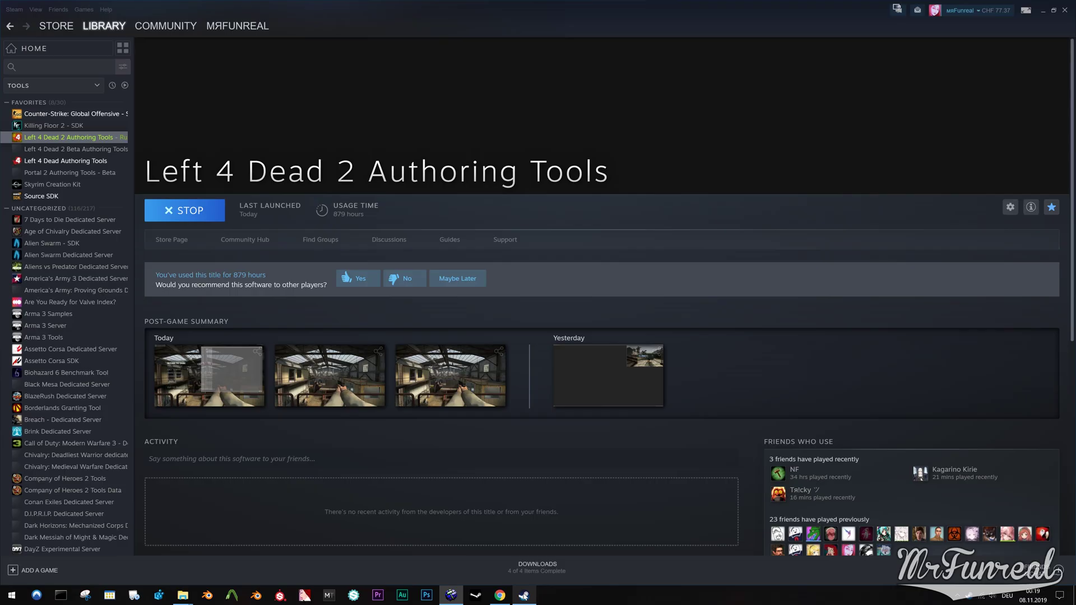
click(167, 211)
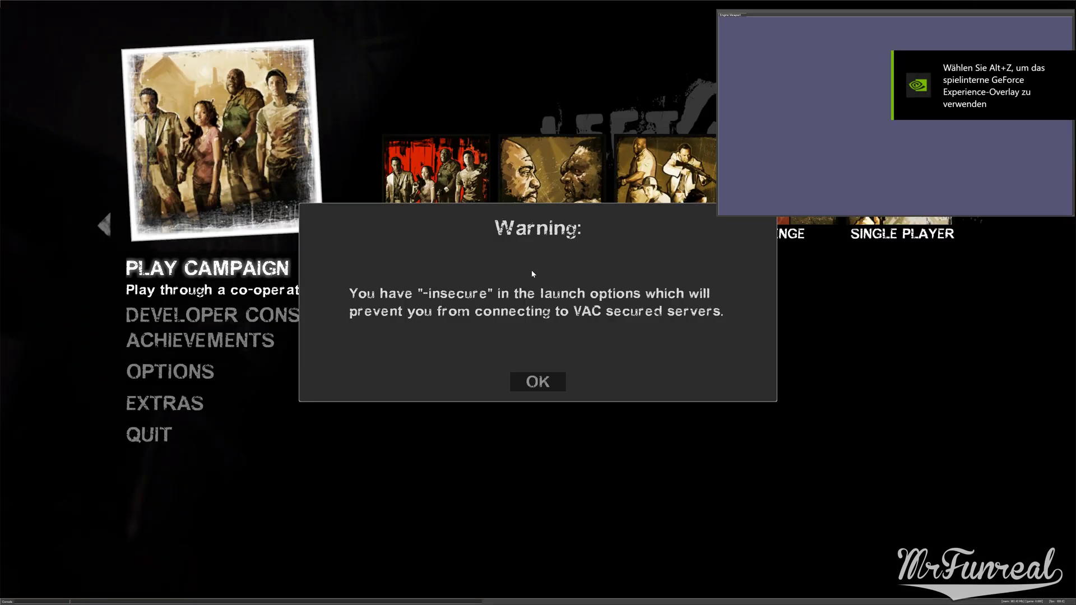
click(540, 375)
Load the test_sugarcane map through the developer console.
click(238, 319)
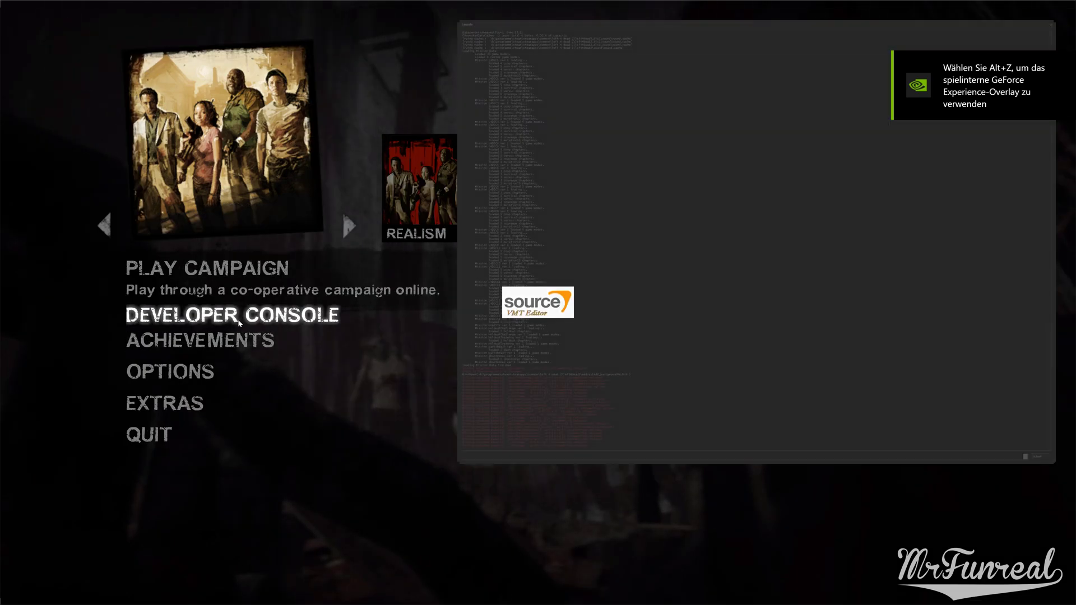
text(map)
key(Return)
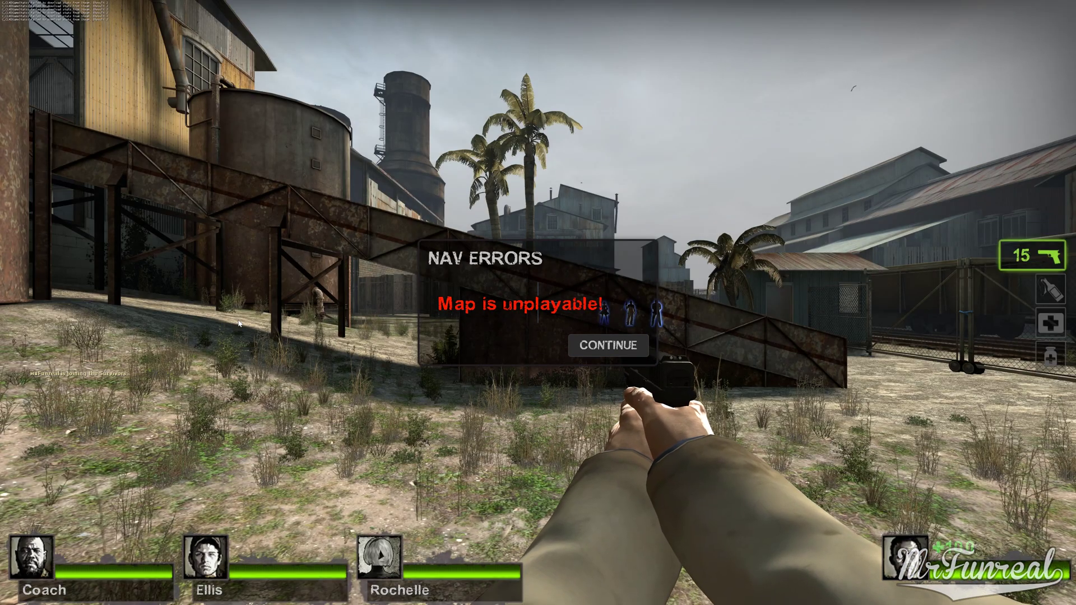
Run the ColorCorrectionUi console command, reposition the color correction window and return to the game.
click(608, 345)
key(grave)
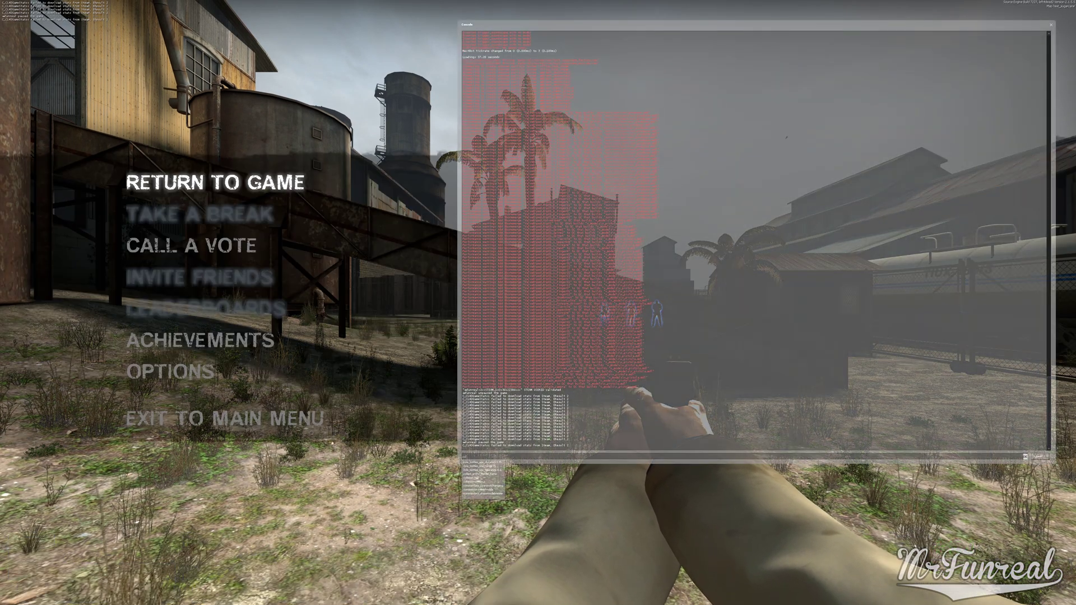
text(colo)
key(Tab)
key(Return)
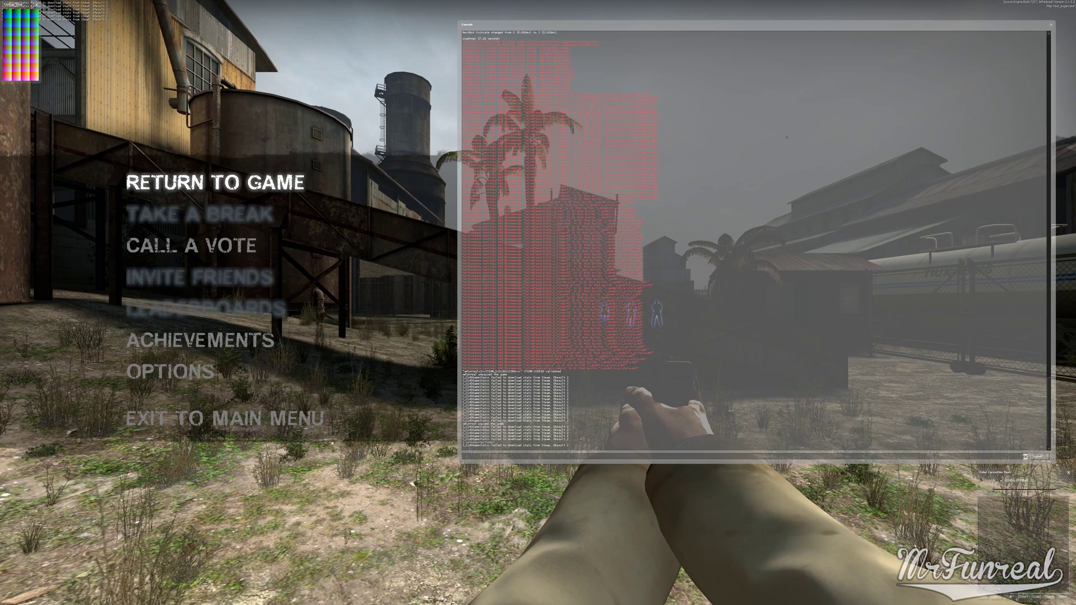
click(1051, 25)
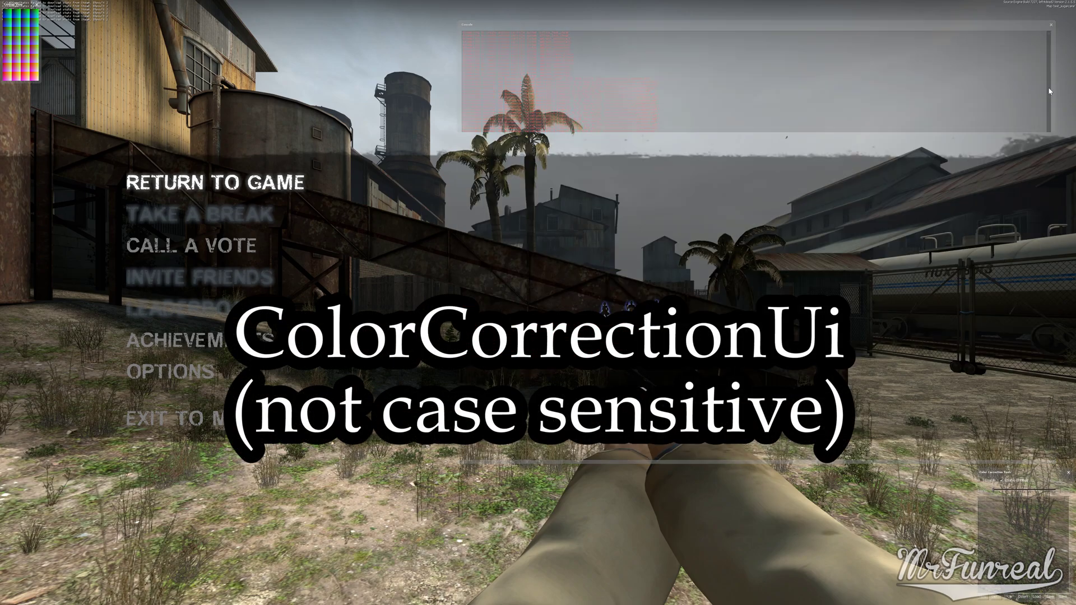
drag(1001, 476, 123, 189)
key(Escape)
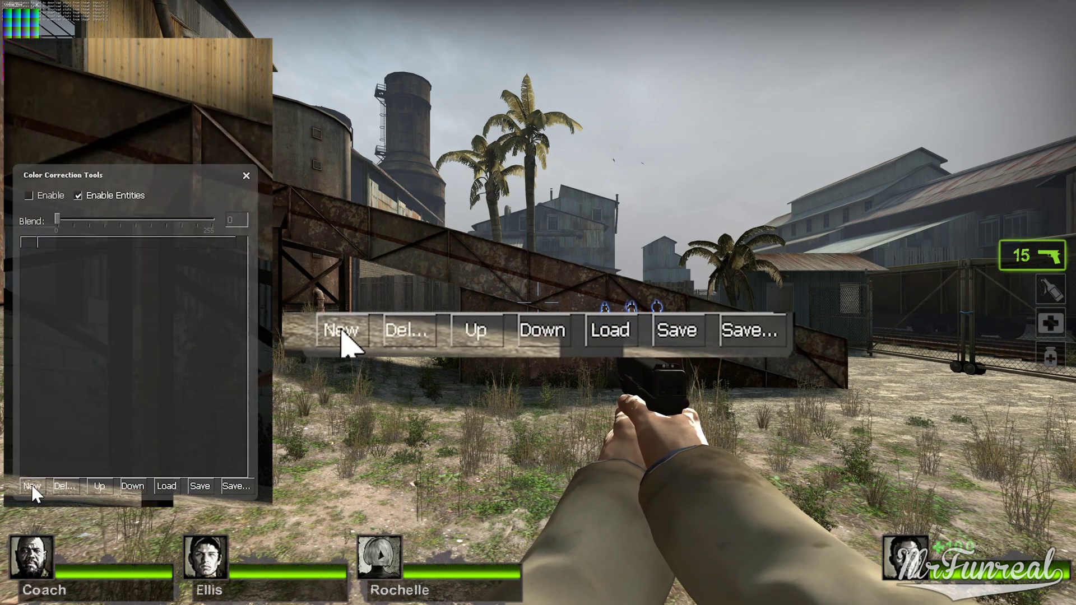
Create a new color correction operation using the Color Balance Tool.
click(32, 487)
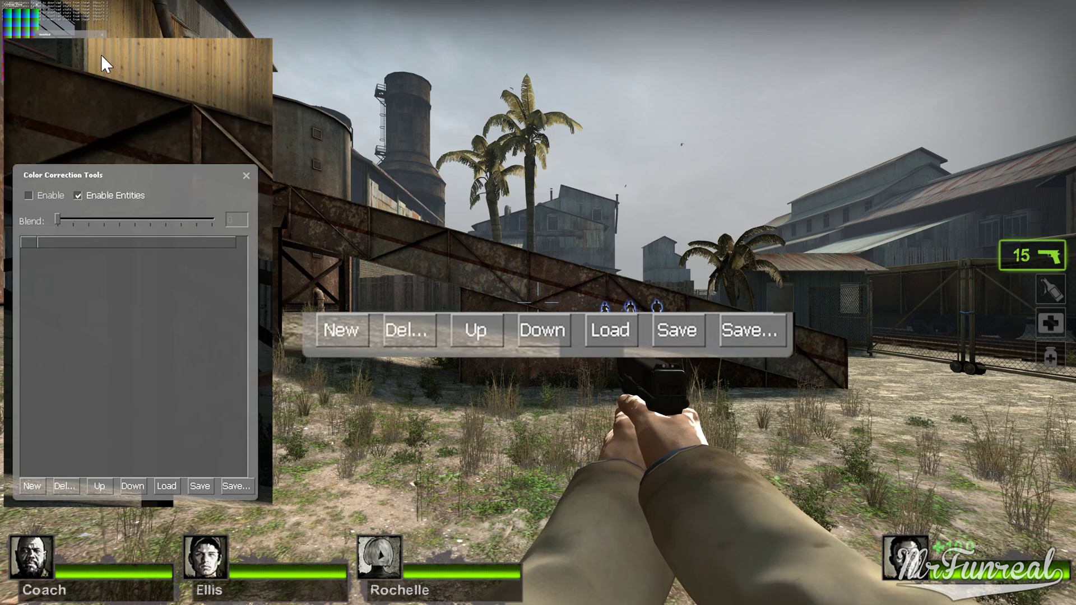
drag(75, 36, 164, 65)
click(229, 82)
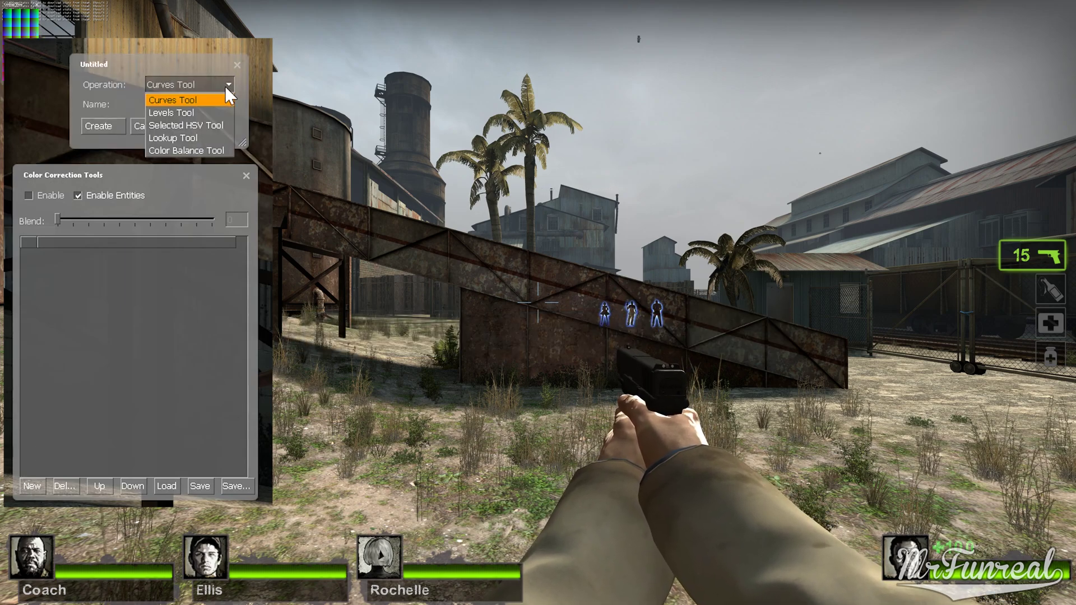
click(176, 150)
click(99, 126)
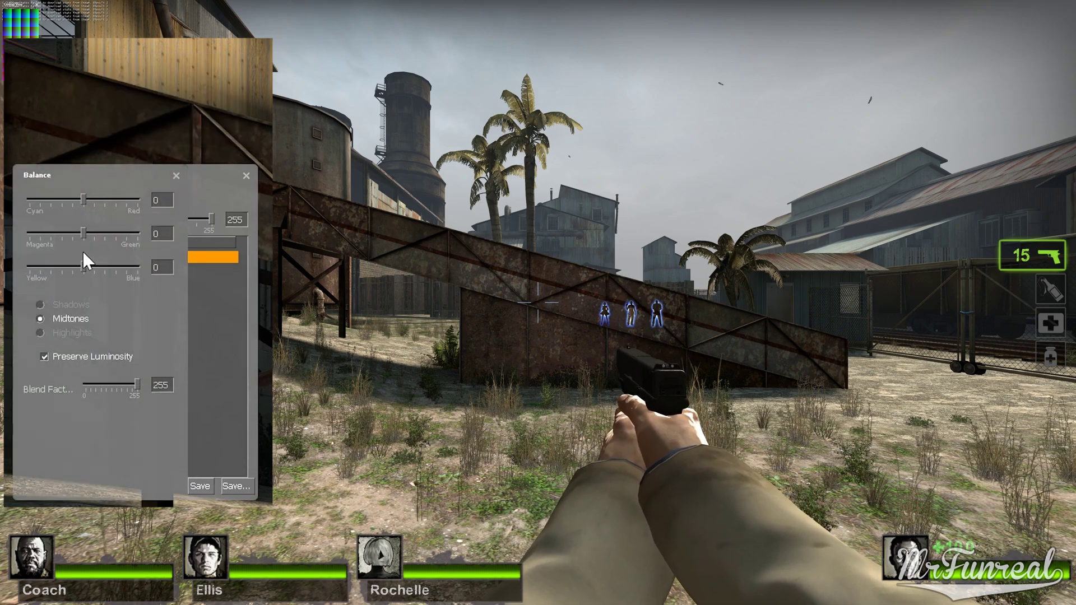
Shift the midtones' yellow–blue balance to 54, move the Balance window aside and enable the color correction.
drag(82, 267, 94, 265)
drag(112, 171, 177, 232)
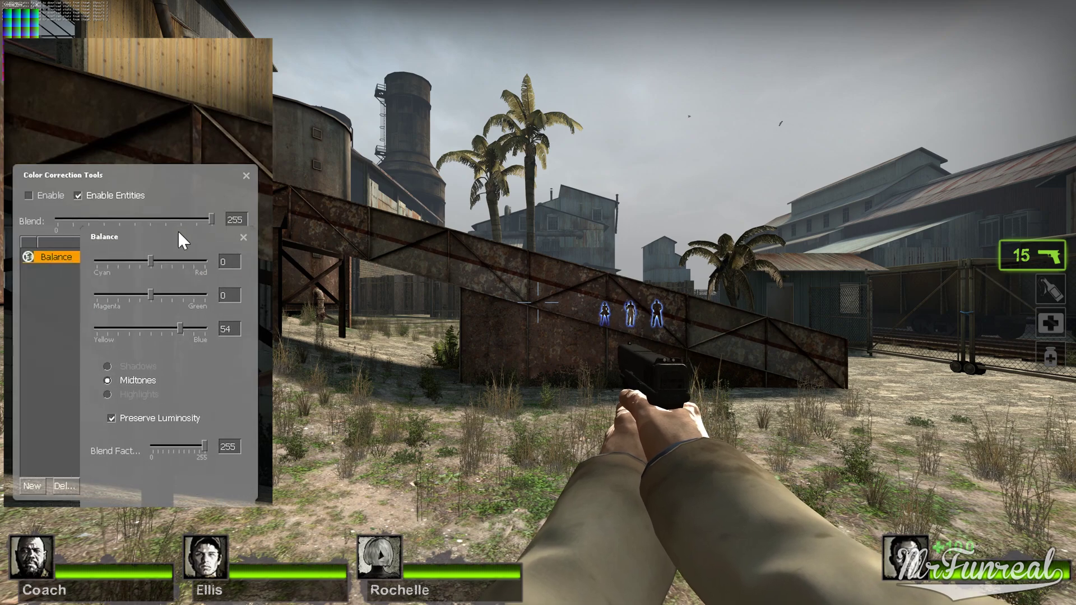
click(30, 197)
Set the midtones balance to 25 for cyan–red, -31 for magenta–green and 55 for yellow–blue, and close the Balance window.
double_click(61, 257)
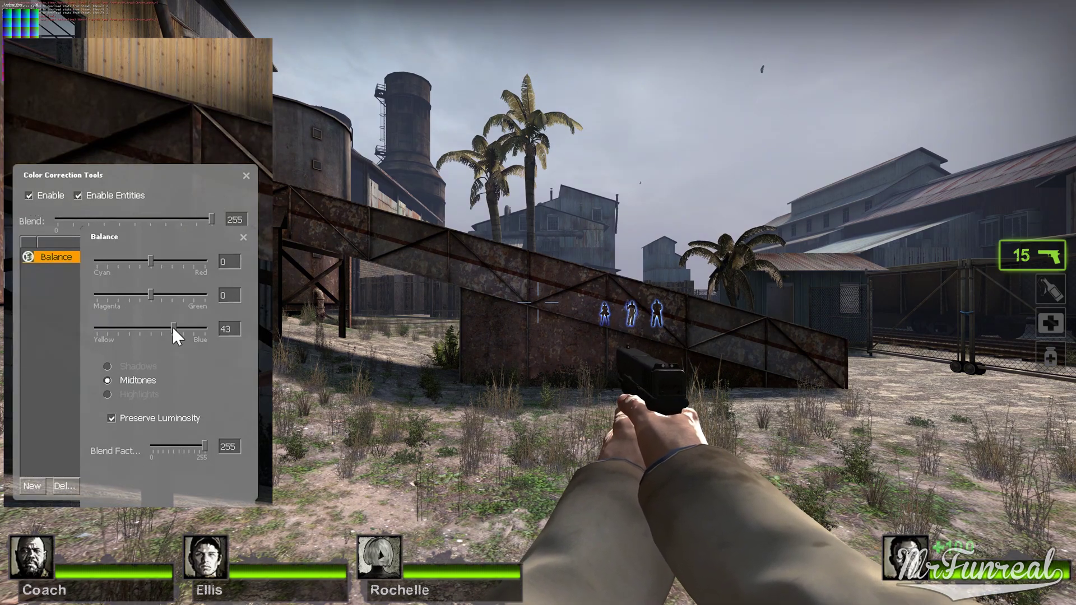
mouse_move(173, 328)
mouse_down()
mouse_move(79, 329)
mouse_move(228, 338)
mouse_move(146, 333)
mouse_move(179, 332)
mouse_up()
mouse_move(150, 293)
mouse_down()
mouse_move(167, 291)
mouse_move(134, 302)
mouse_up()
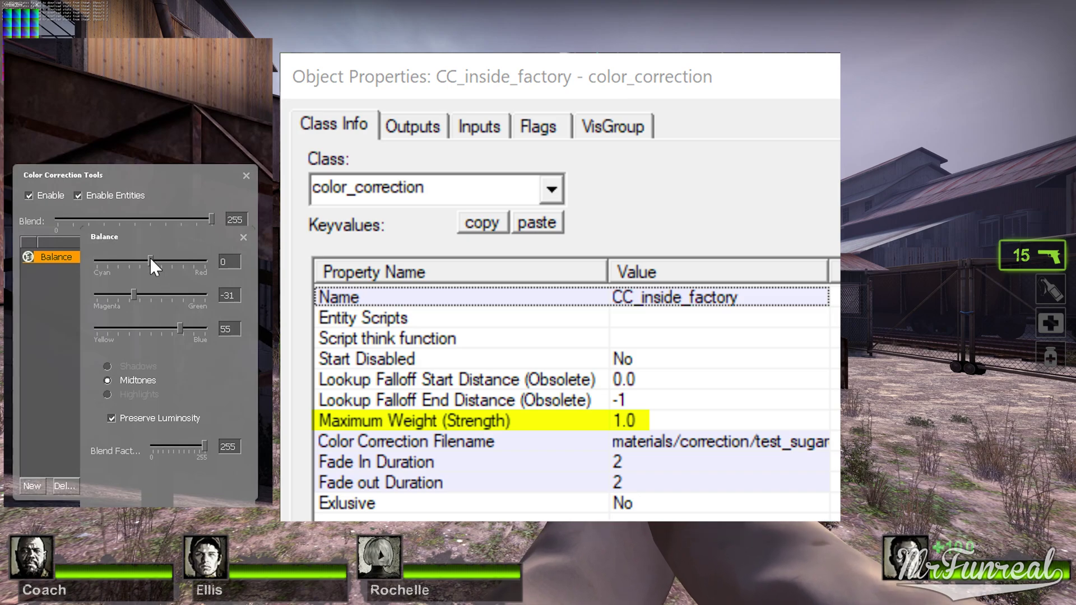
drag(149, 256, 162, 256)
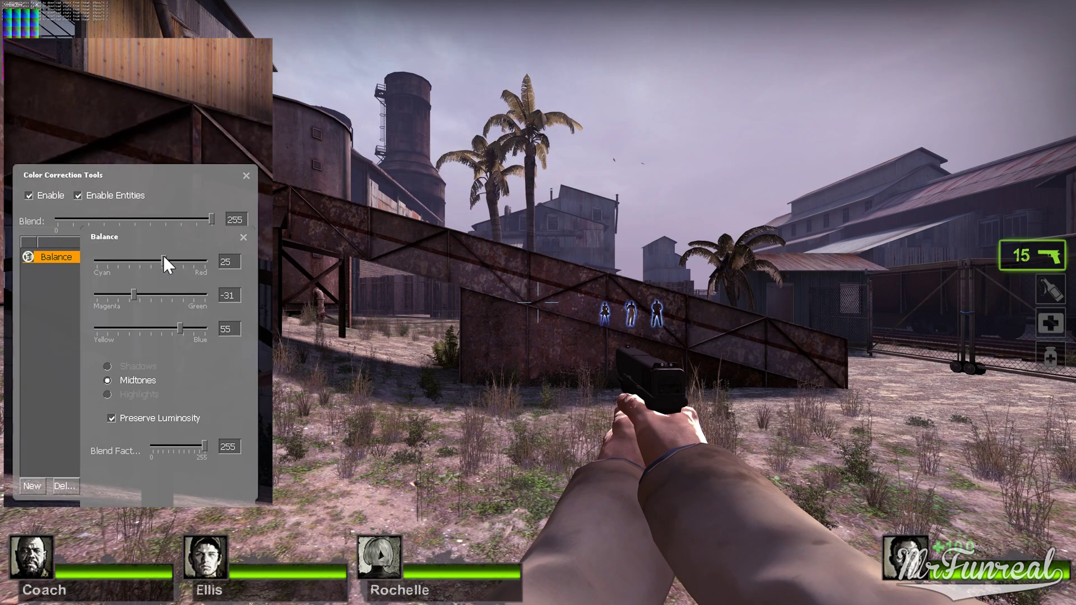
click(244, 237)
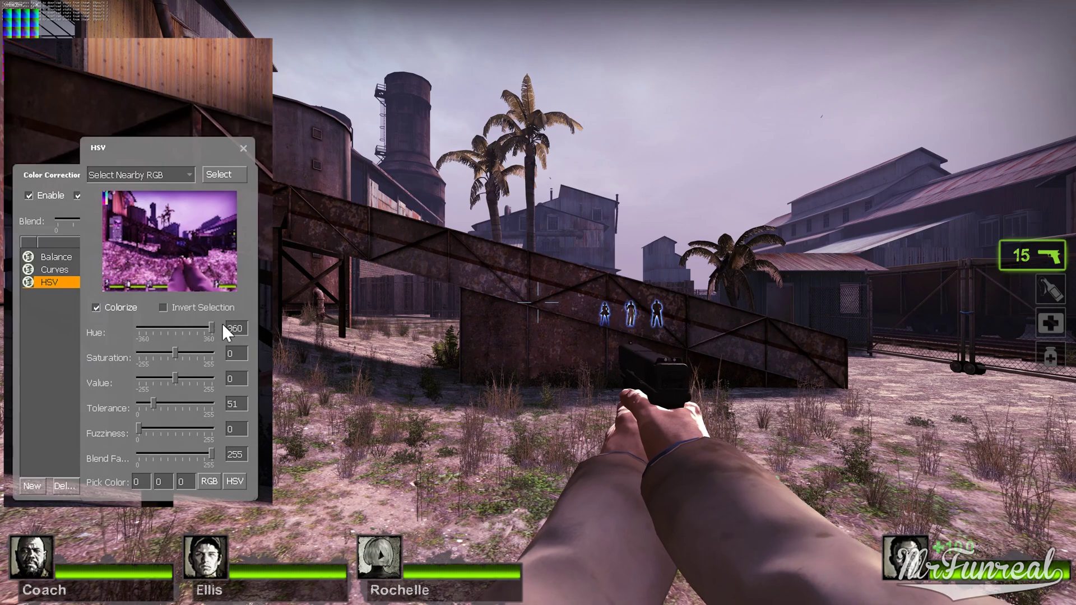
Finish the S-shaped contrast curve on the RGB channel and close the Curves window.
click(168, 175)
click(137, 241)
click(224, 175)
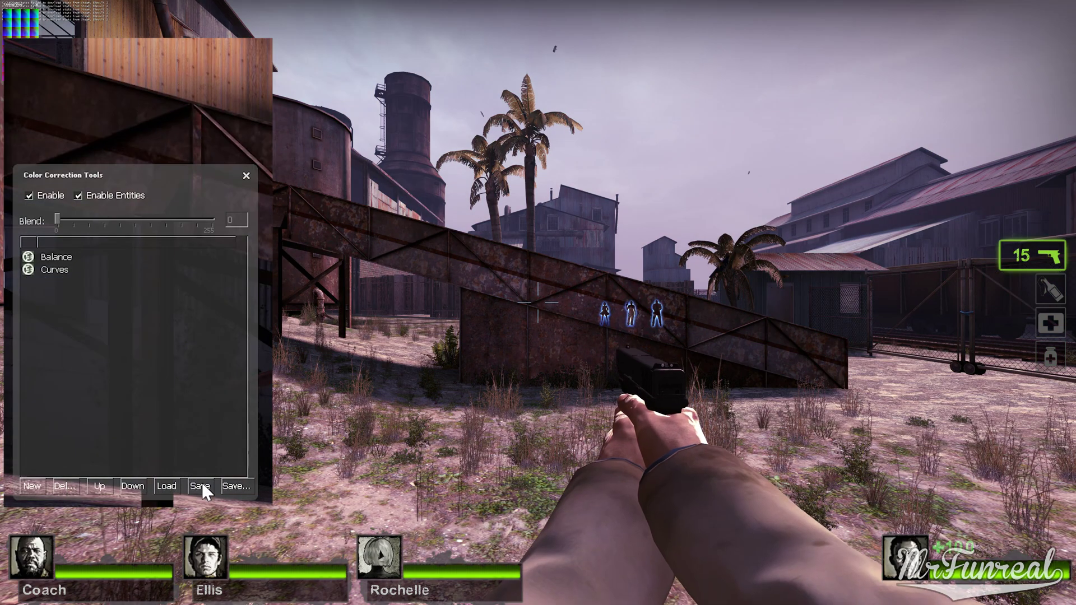
Start saving the color correction as a VCC file and browse to the sugarcane\materials\correction folder.
click(242, 482)
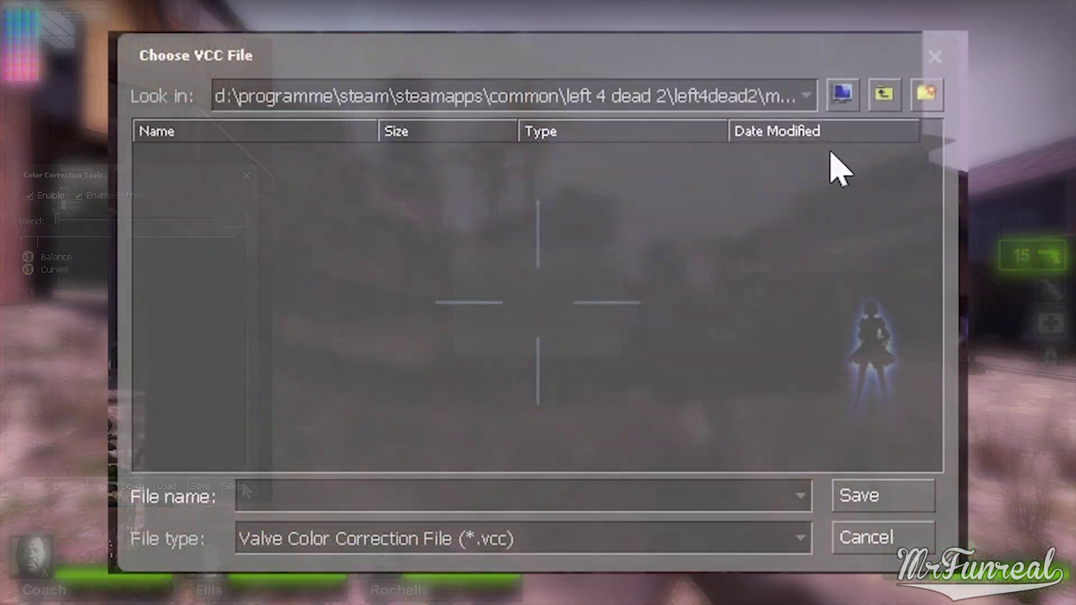
click(591, 261)
click(523, 297)
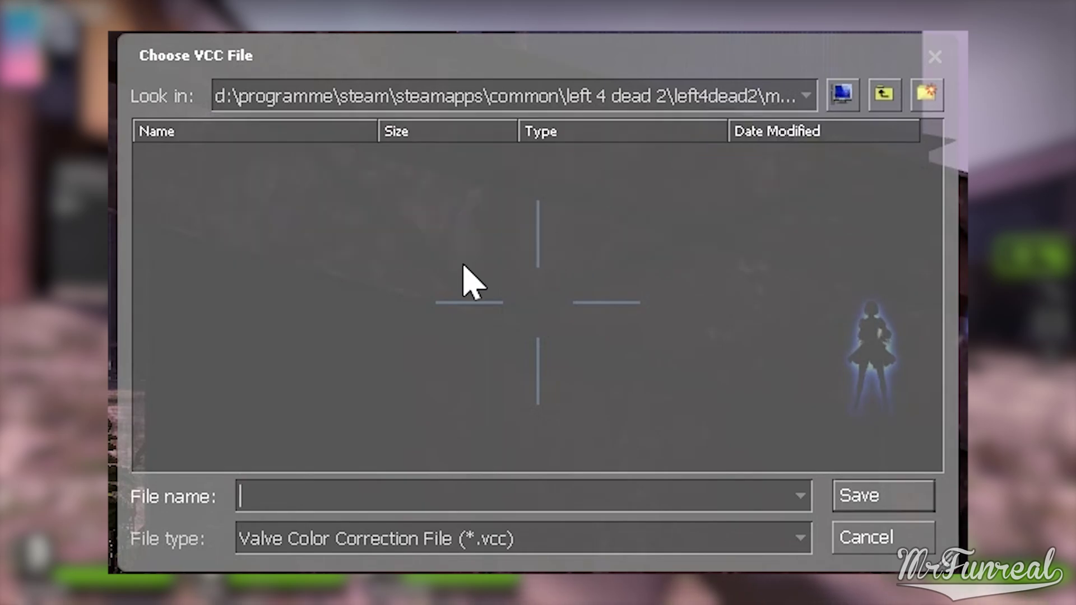
click(885, 98)
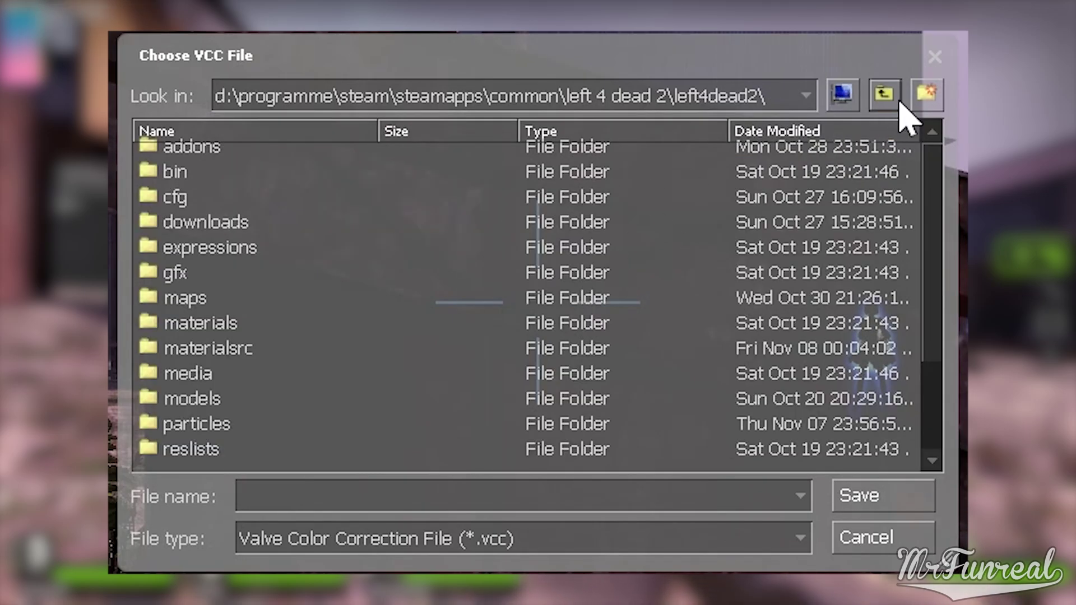
click(897, 101)
scroll(269, 427, down, 1)
double_click(250, 399)
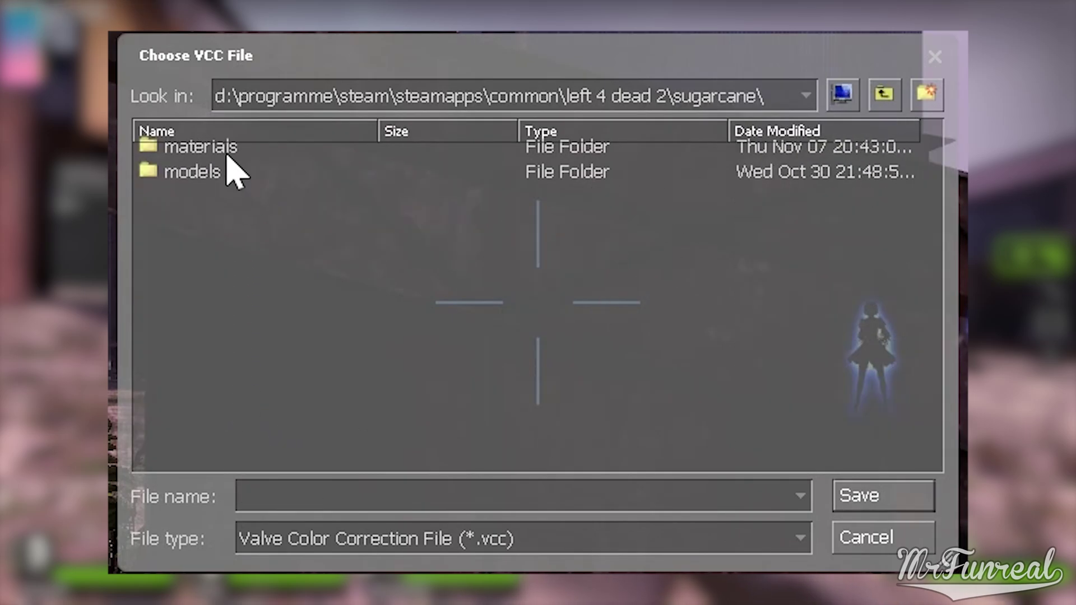
double_click(223, 151)
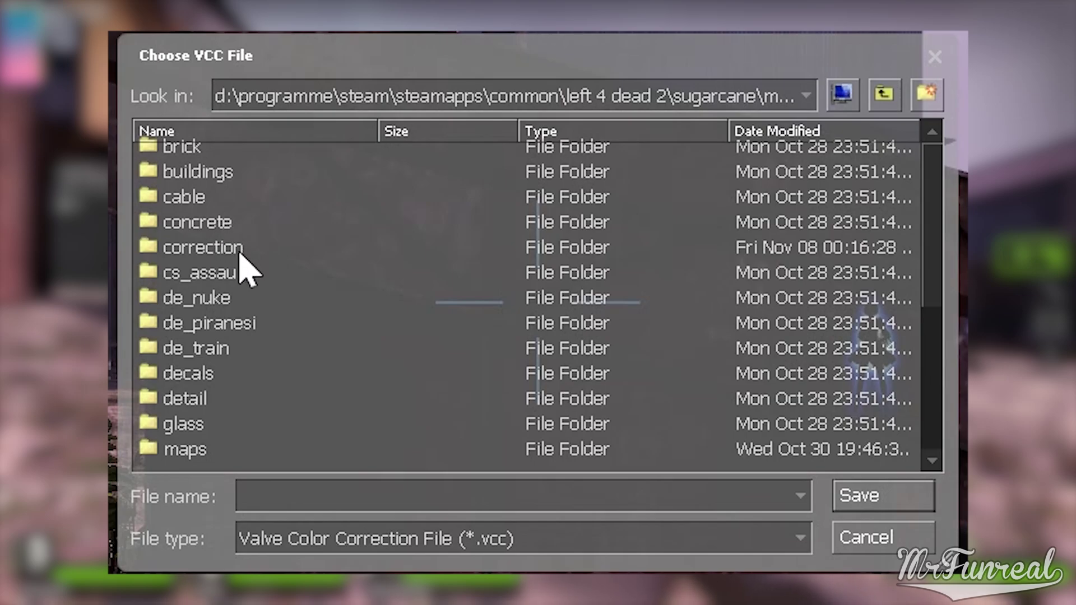
double_click(231, 248)
Name the color correction file test_sugarcane_outside and save it.
click(313, 495)
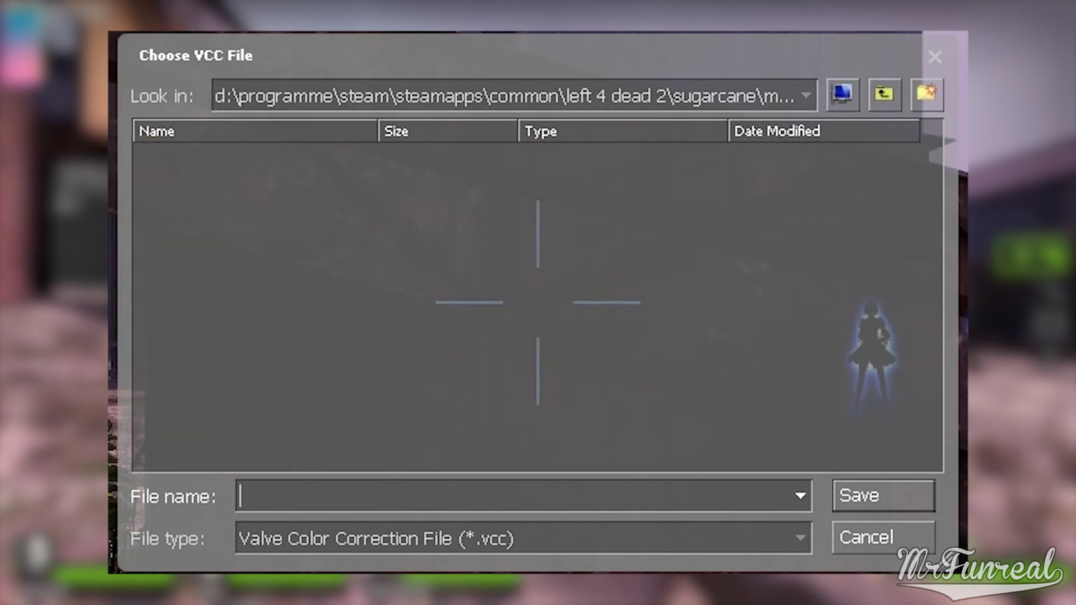
text(test_sugarcane_outside)
key(Return)
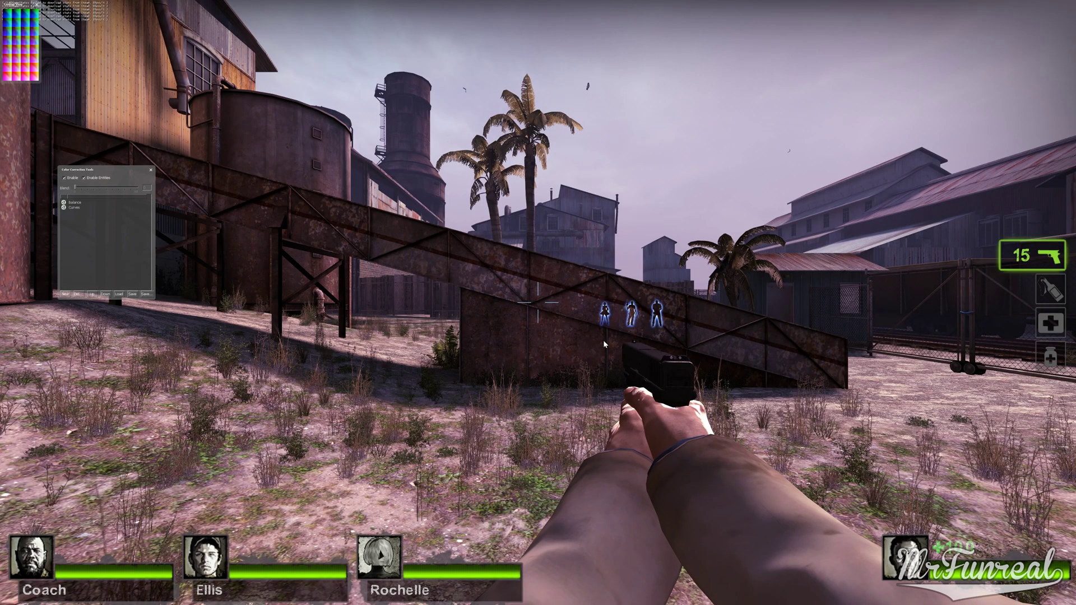
Turn off the color correction and return to the game view.
click(64, 178)
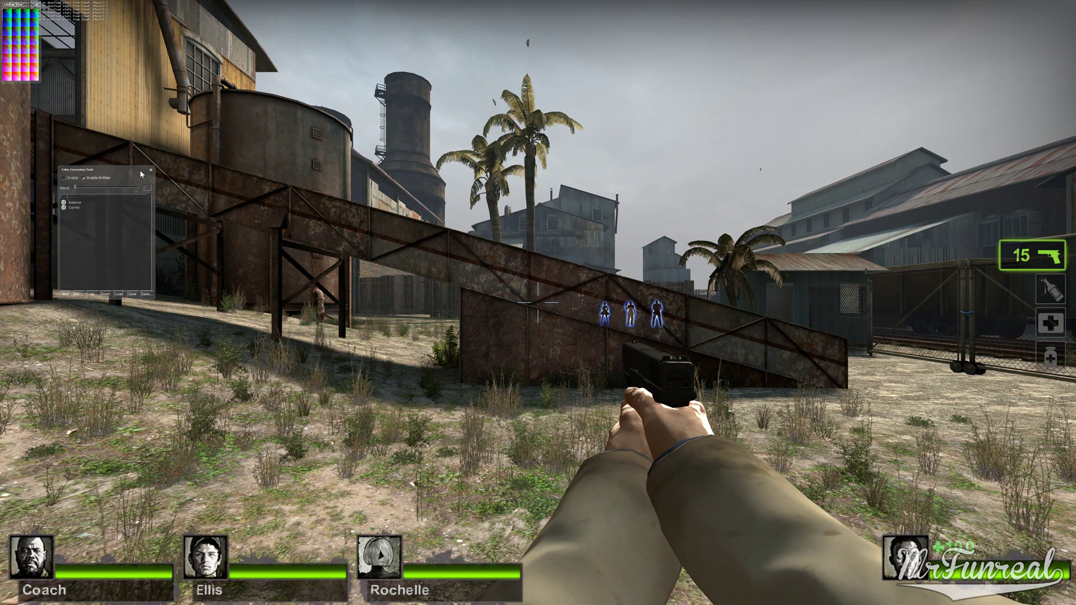
key(Escape)
click(538, 303)
Walk up the conveyor ramp into the factory hall and take a screenshot of its interior without the HUD.
key(w)
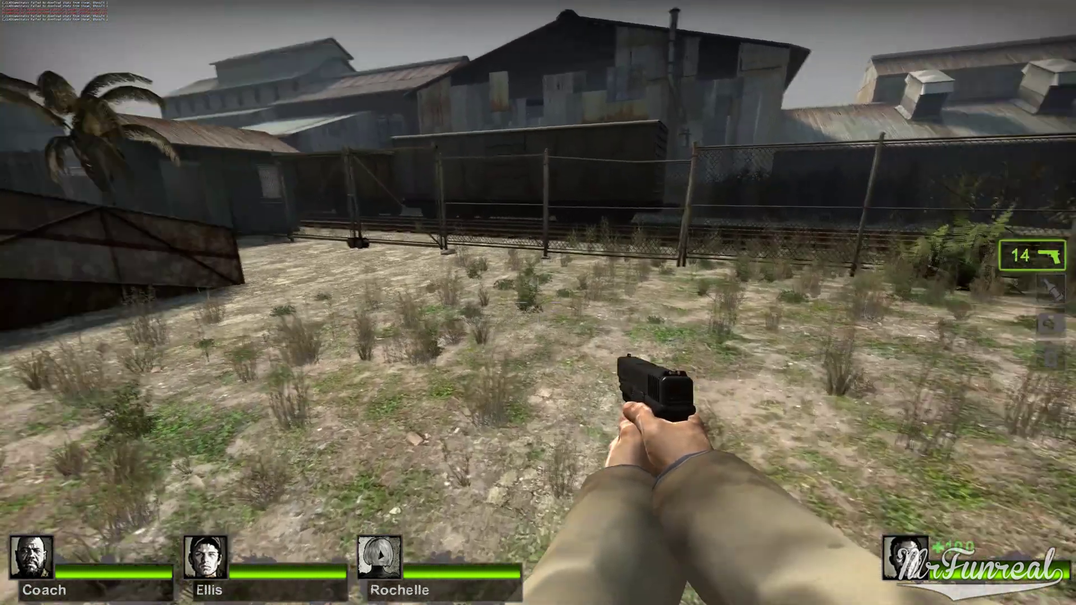
key(w)
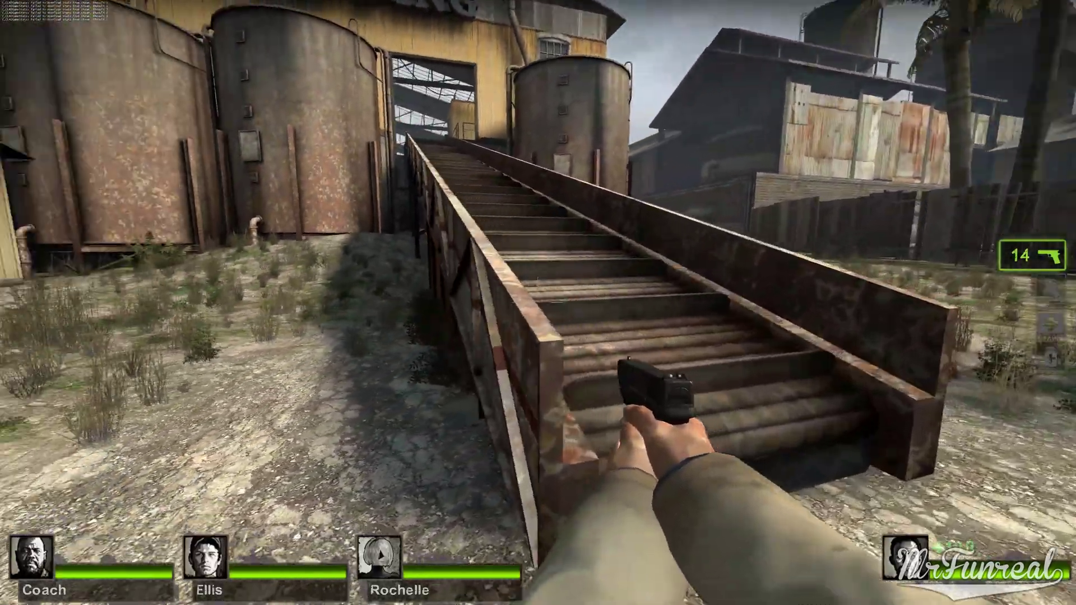
key(w)
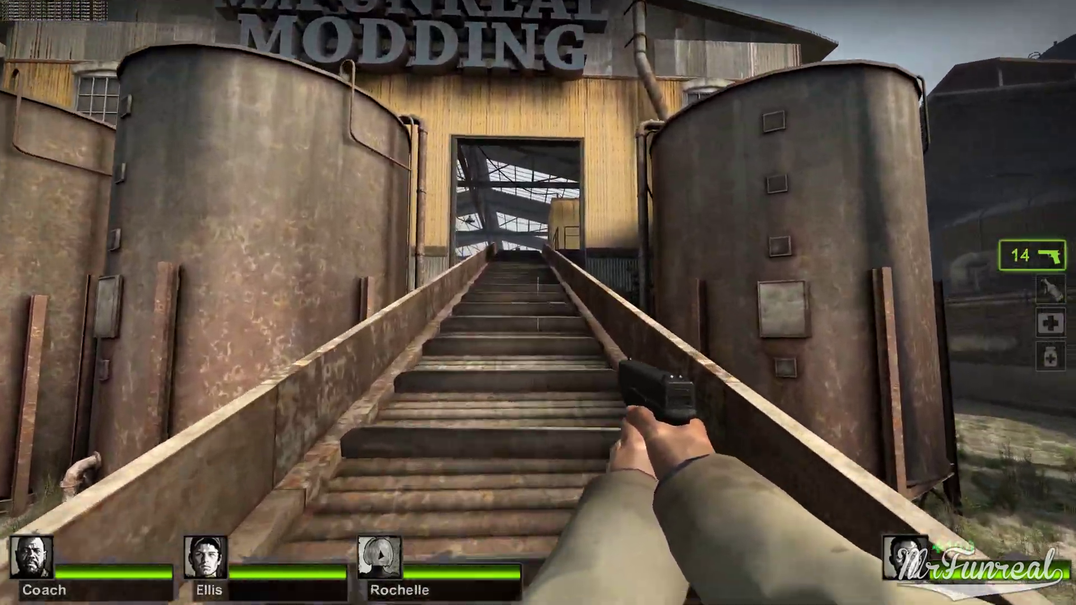
key(w)
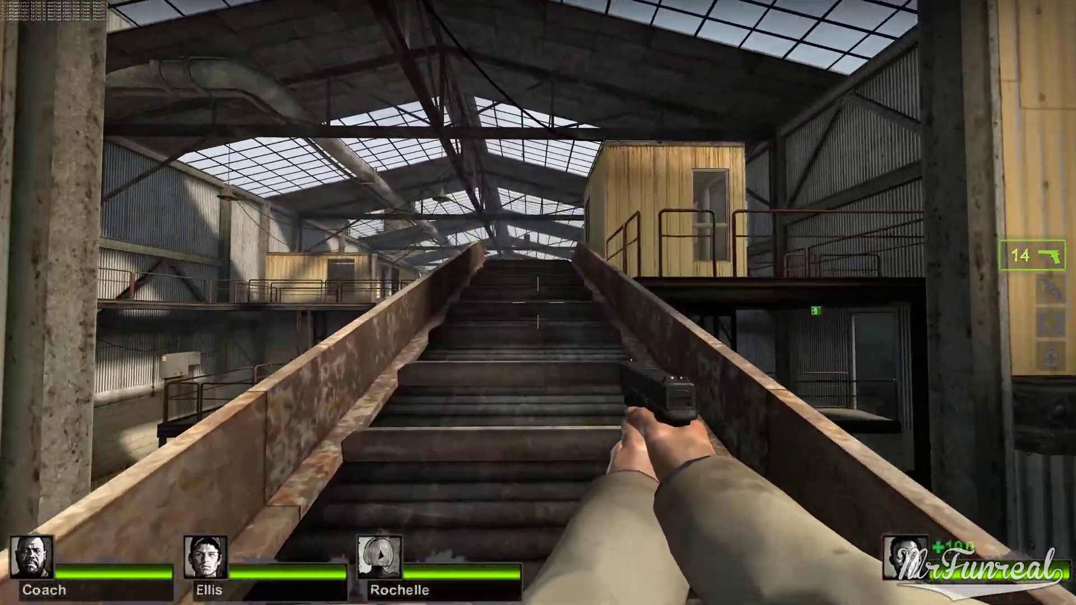
key(w)
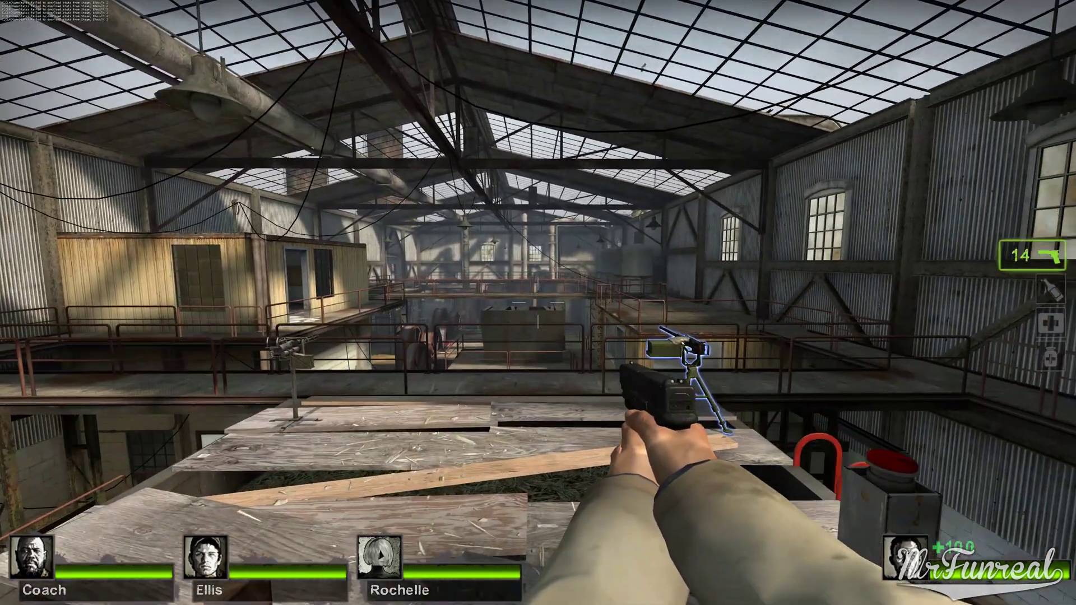
key(w)
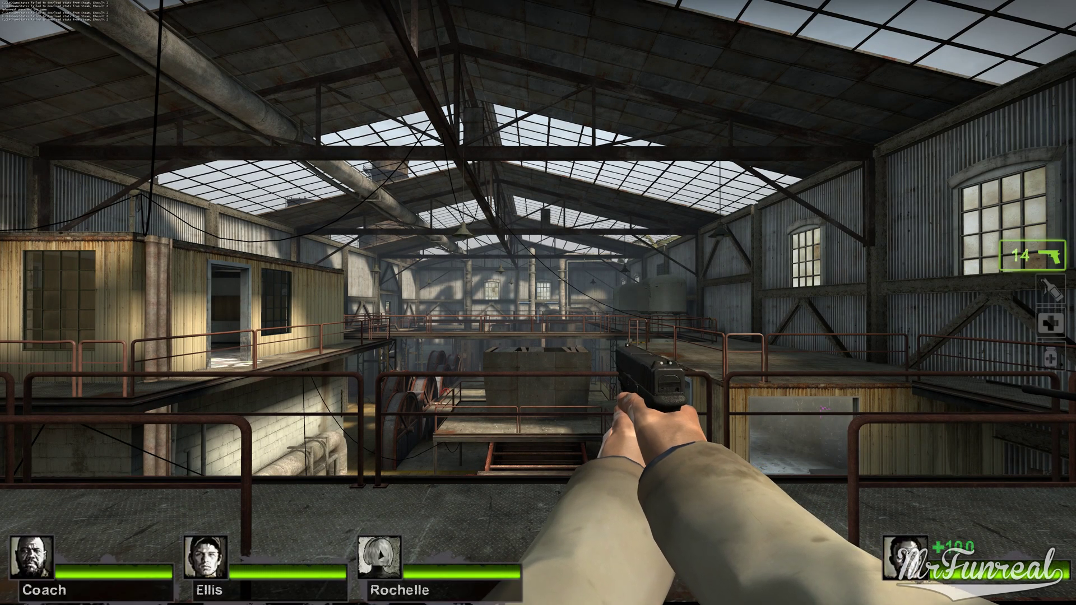
key(grave)
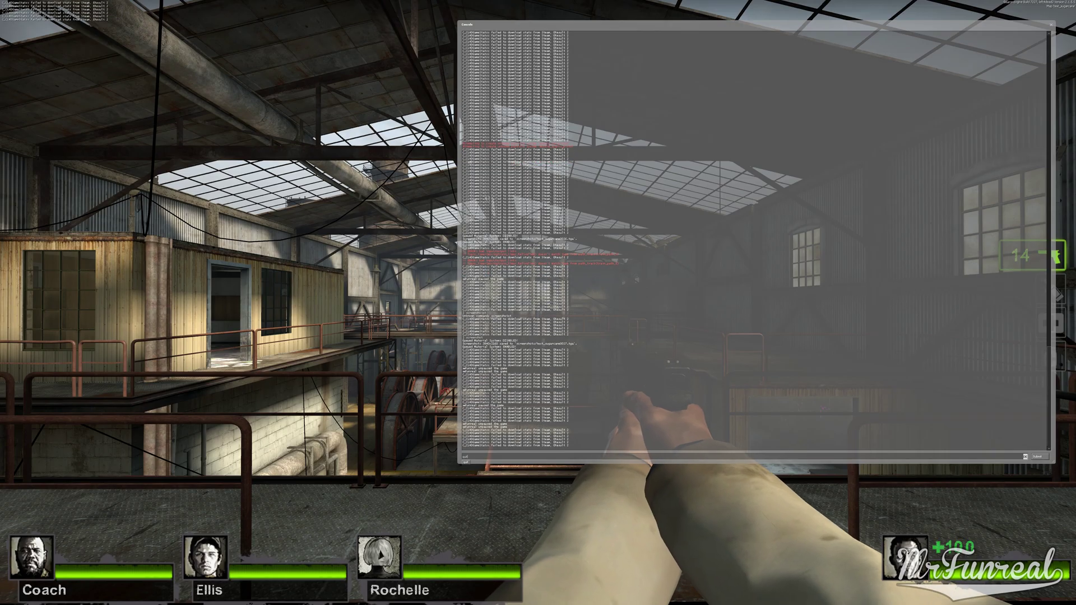
key(Return)
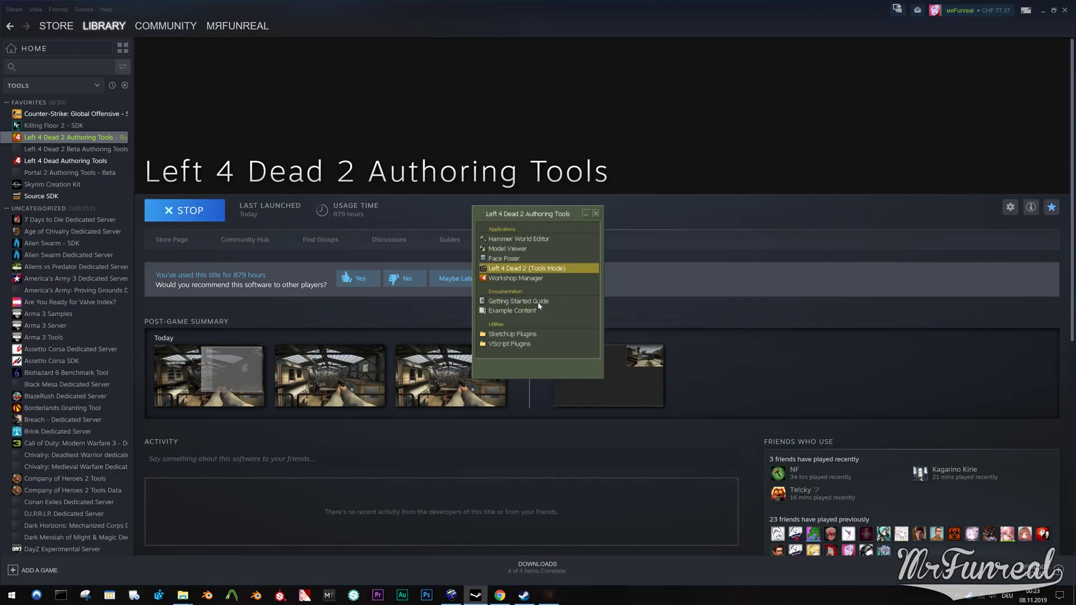
Switch to File Explorer and delete test_sugarcane_outside.pwl.raw and test_sugarcane_outside.vcc from the correction folder.
click(183, 594)
click(112, 550)
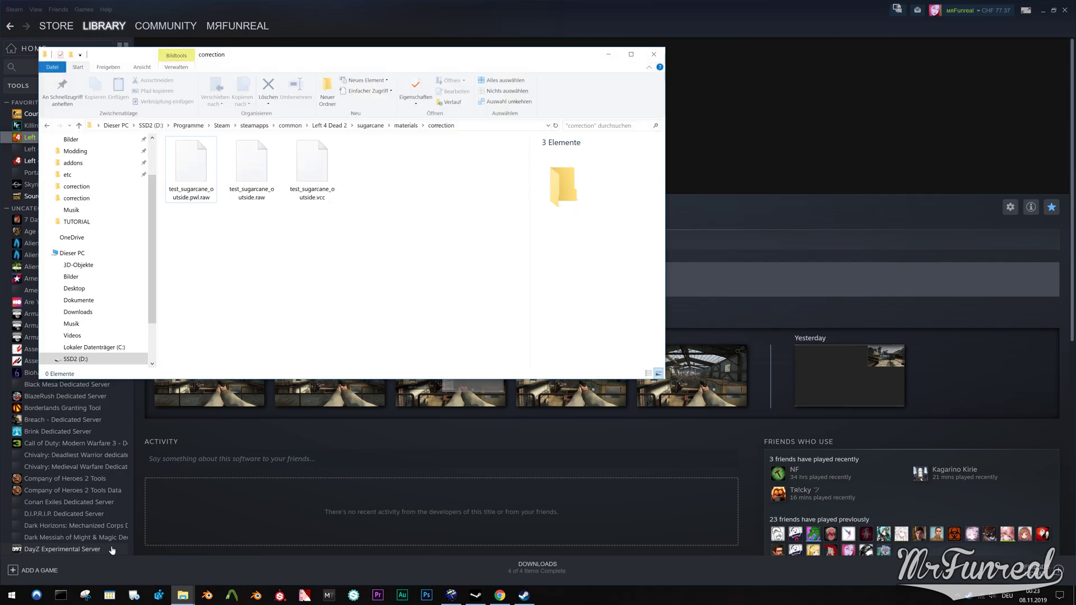
click(207, 196)
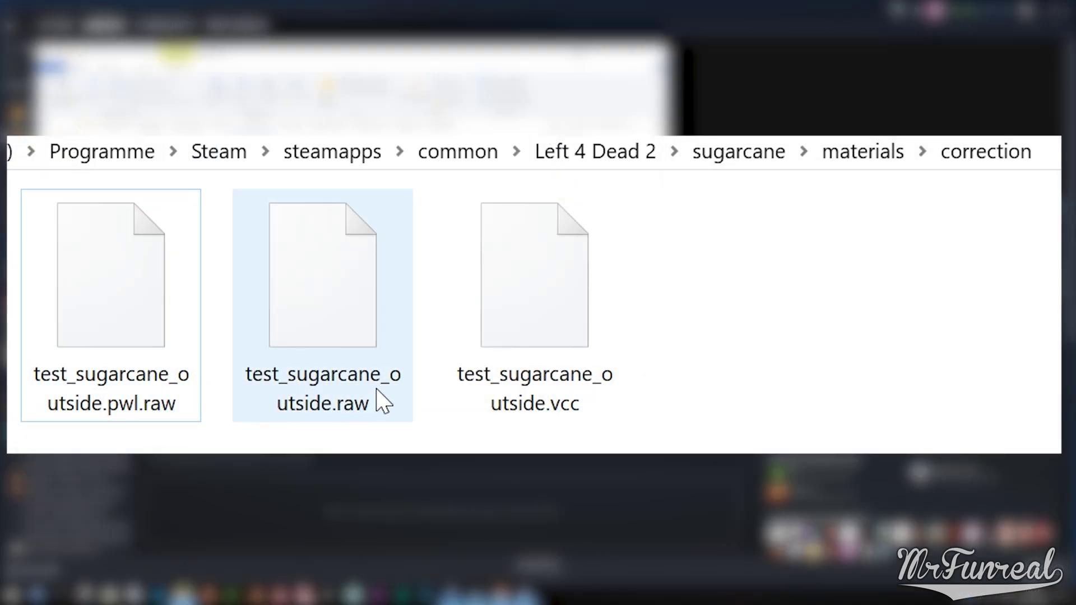
ctrl+click(520, 397)
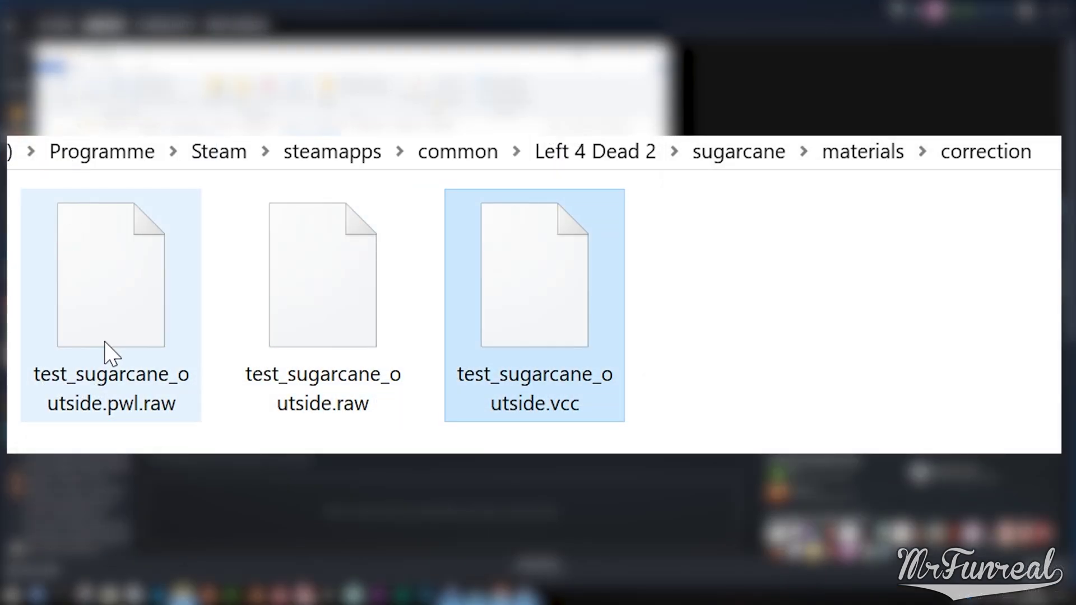
key(Delete)
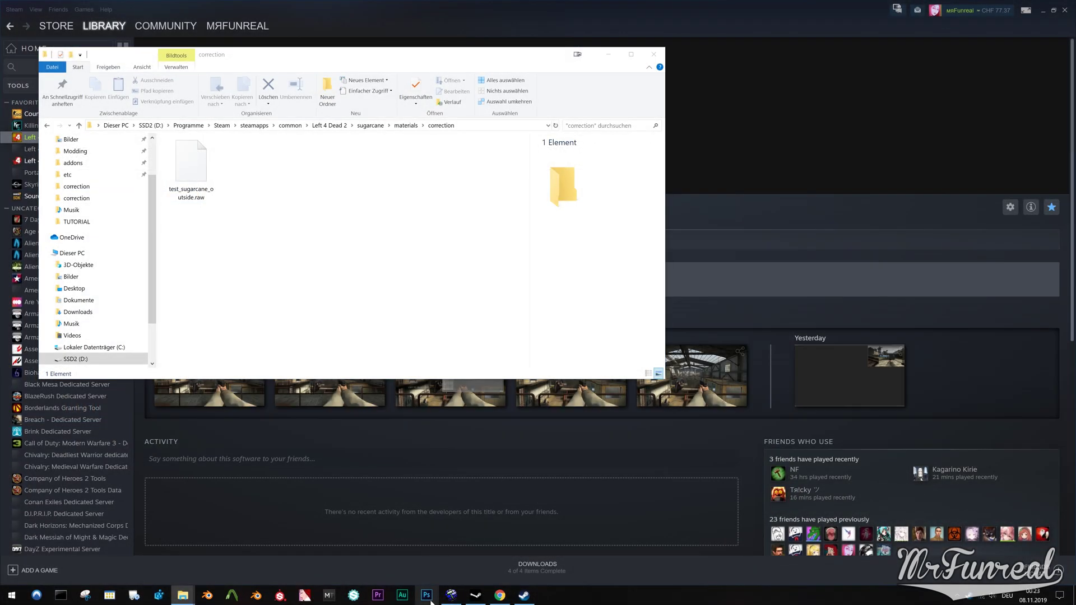
Switch to Photoshop and open the factory interior screenshot test_sugarcane0027.tga from the left4dead2\screenshots folder.
click(426, 595)
click(34, 8)
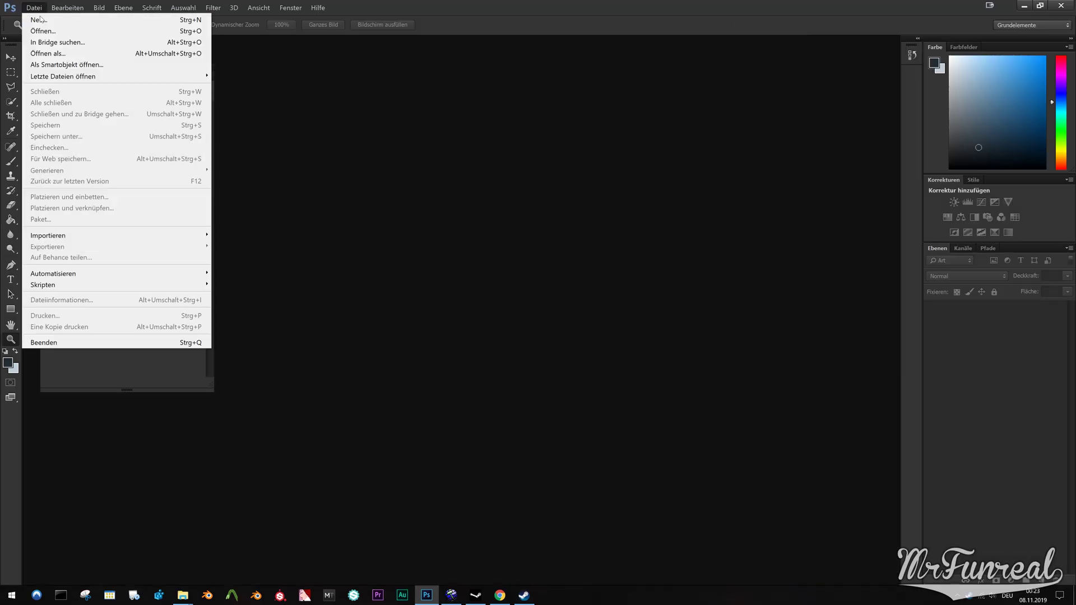
click(42, 31)
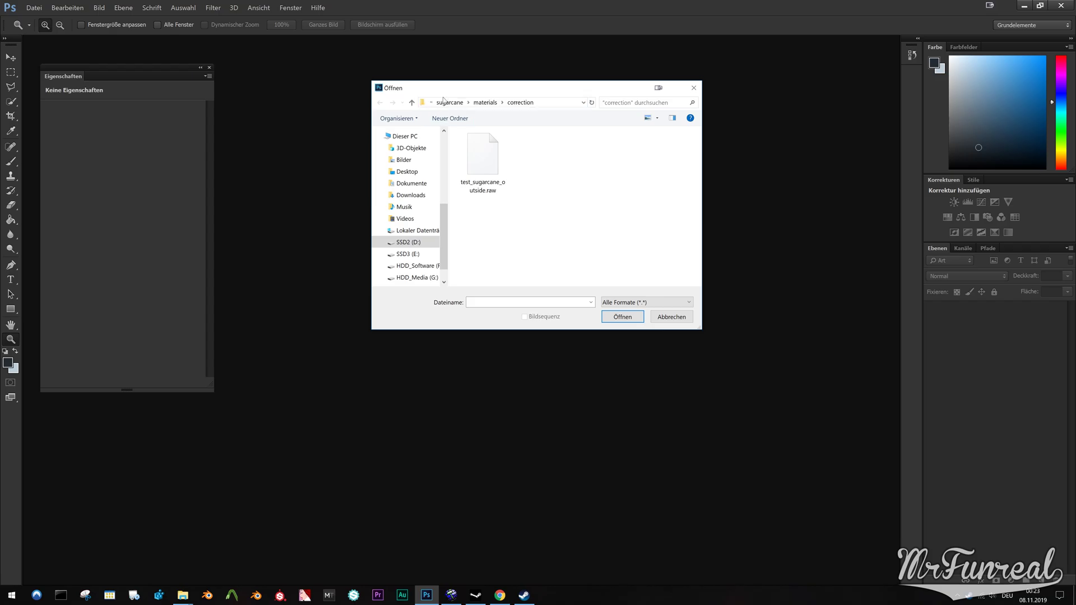
double_click(483, 190)
scroll(488, 225, down, 2)
double_click(483, 241)
scroll(485, 216, down, 5)
click(601, 253)
click(619, 319)
Open off.raw from left4dead2\materials\correction as a 32 × 1024 pixel, three-channel, interleaved 8-bit raw image.
click(33, 7)
click(39, 31)
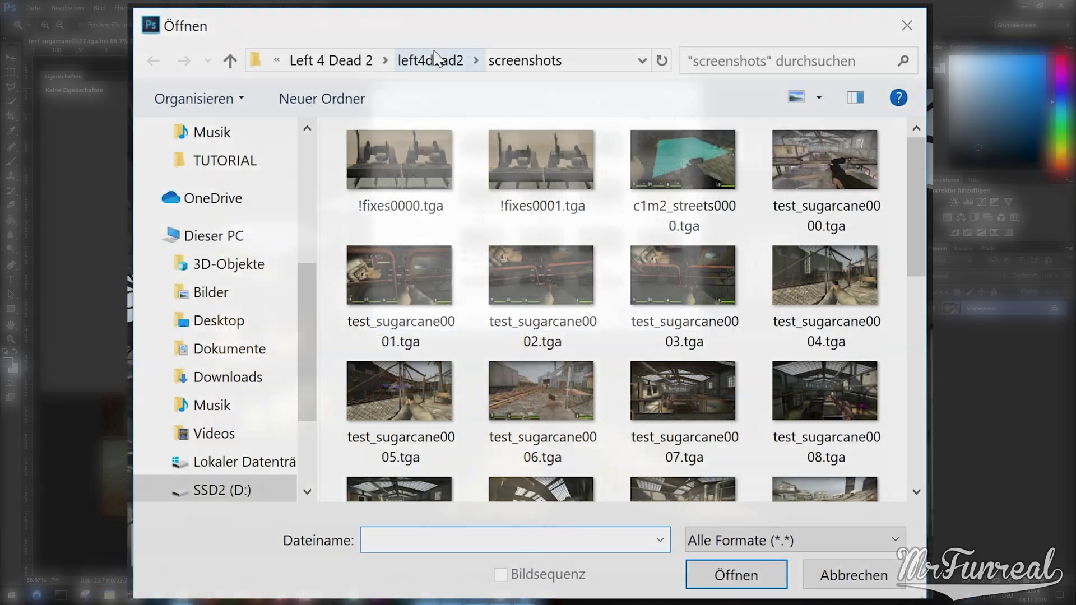
click(499, 103)
double_click(422, 271)
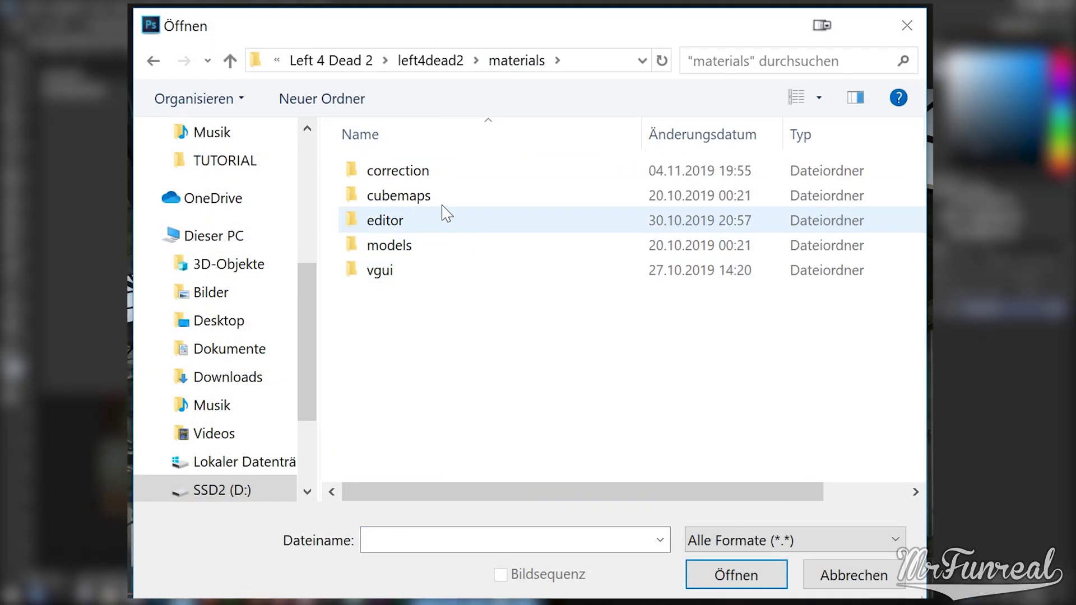
double_click(419, 174)
click(497, 372)
key(o)
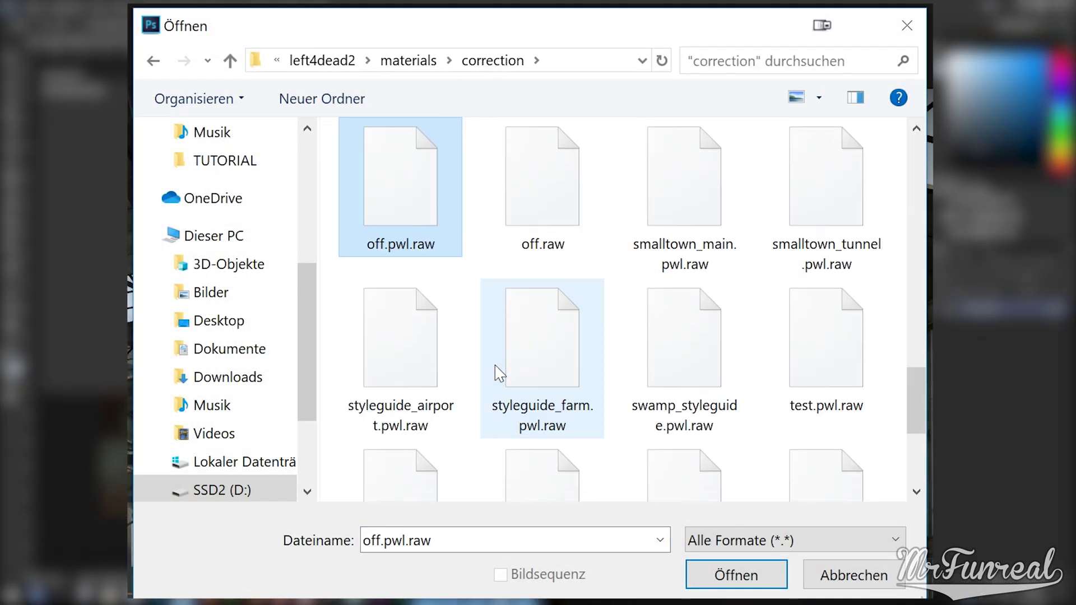
click(540, 211)
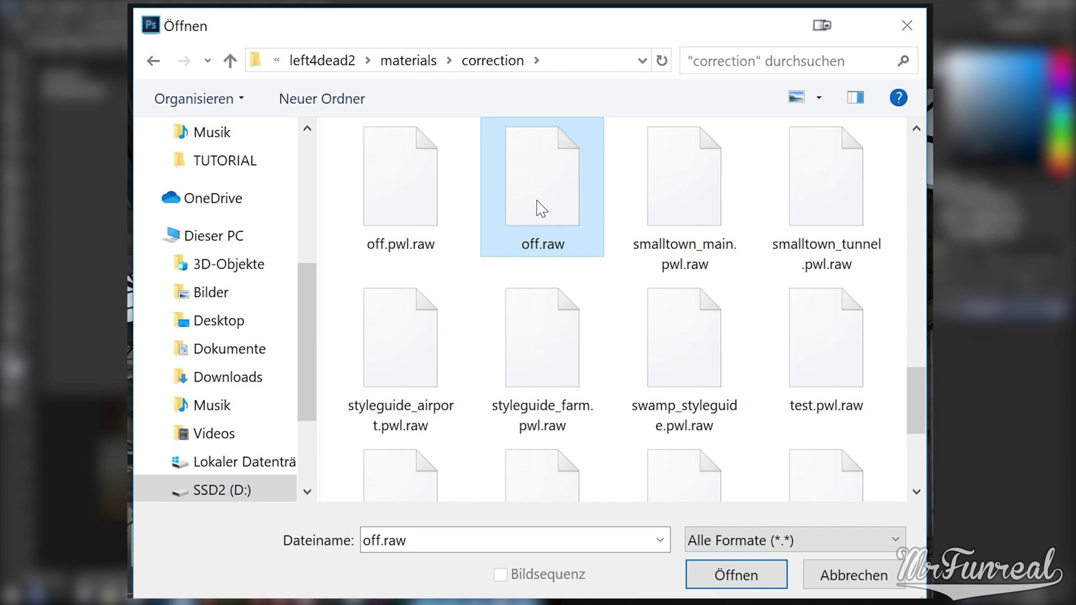
double_click(540, 211)
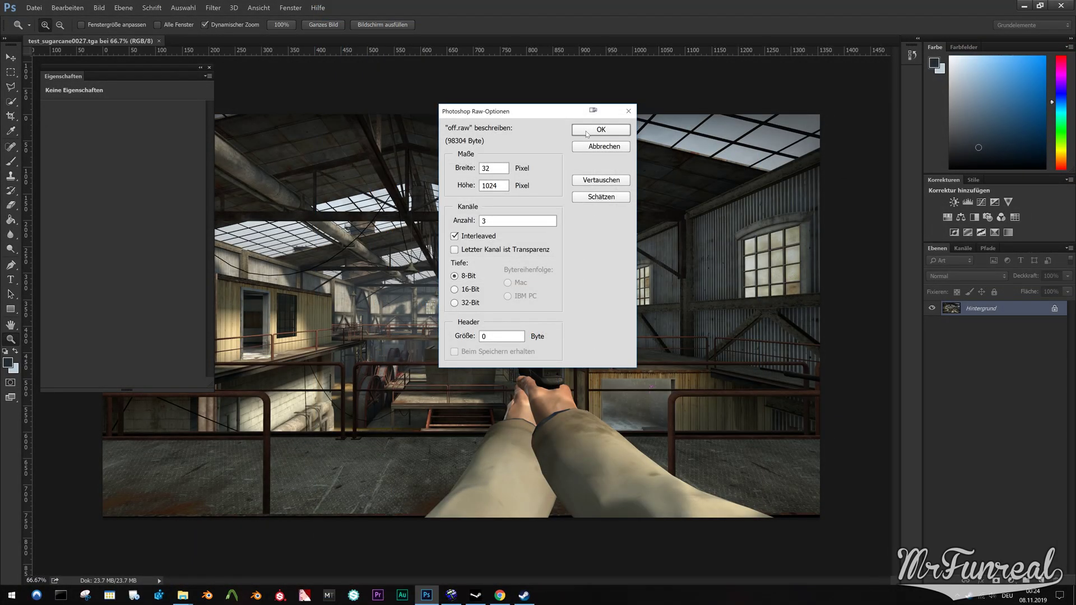
click(640, 67)
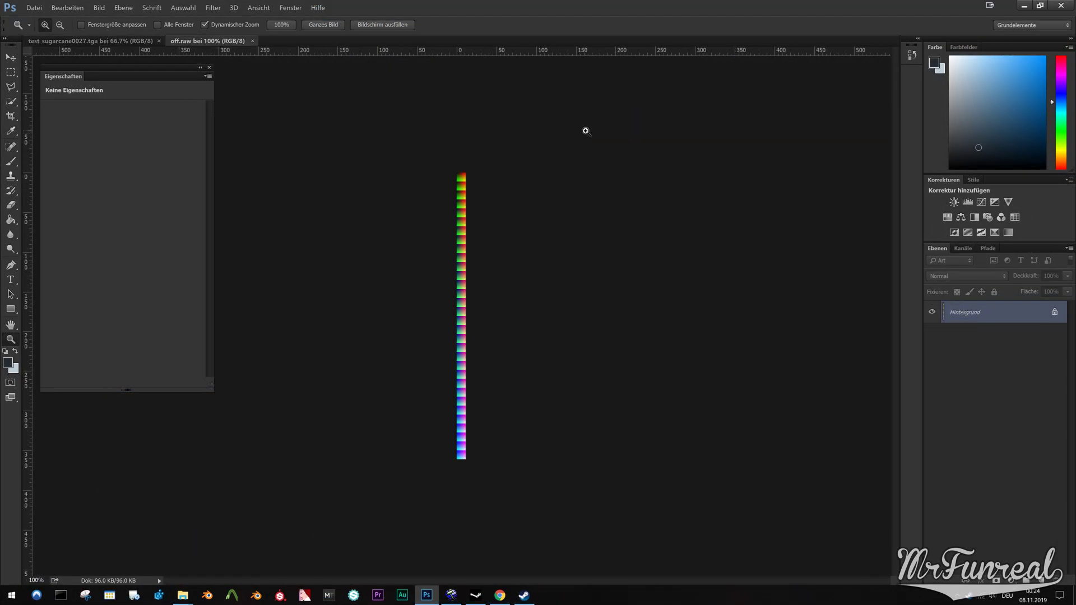
Copy the off.raw color strip into test_sugarcane0027.tga as a new layer above the screenshot.
click(113, 44)
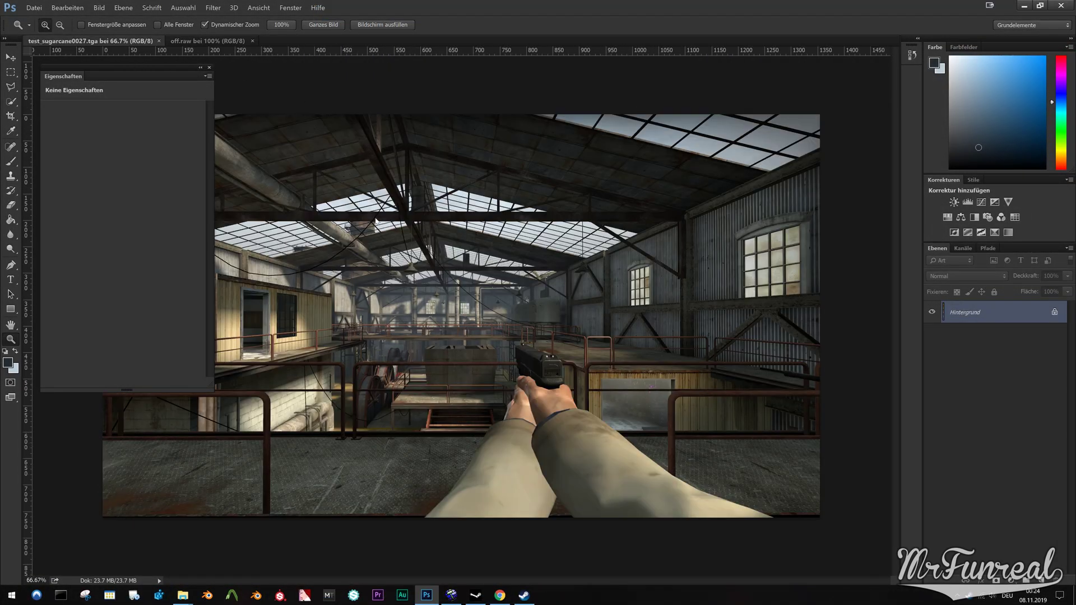
drag(392, 226, 390, 221)
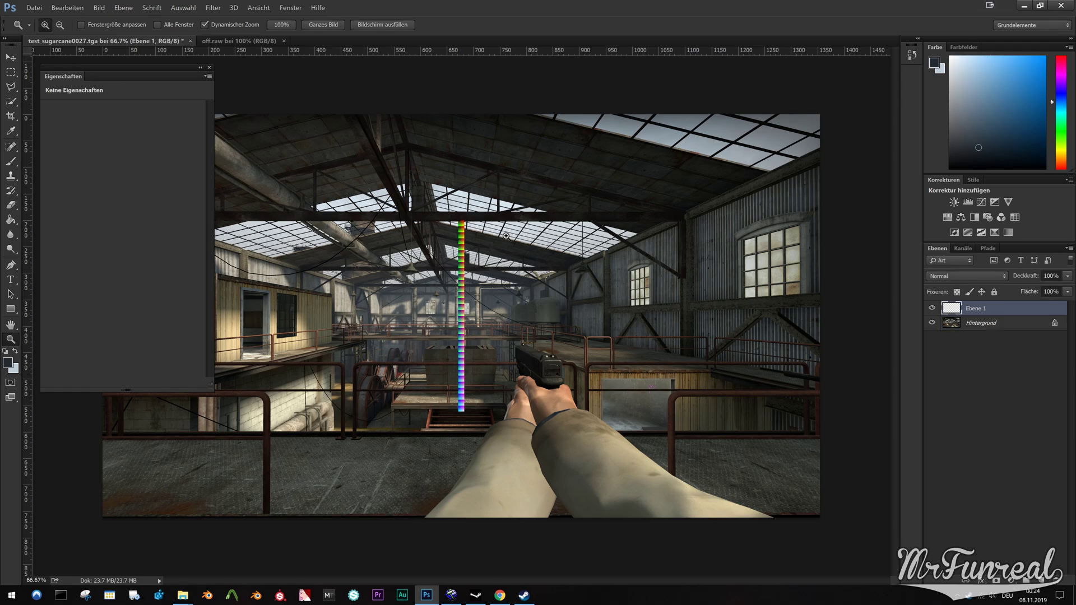
Grade the image with adjustment layers: Color Balance midtones about -17, -11 and +29, Curves mapping 169 to 180, and Brightness/Contrast with contrast 6.
click(960, 217)
drag(108, 171, 121, 174)
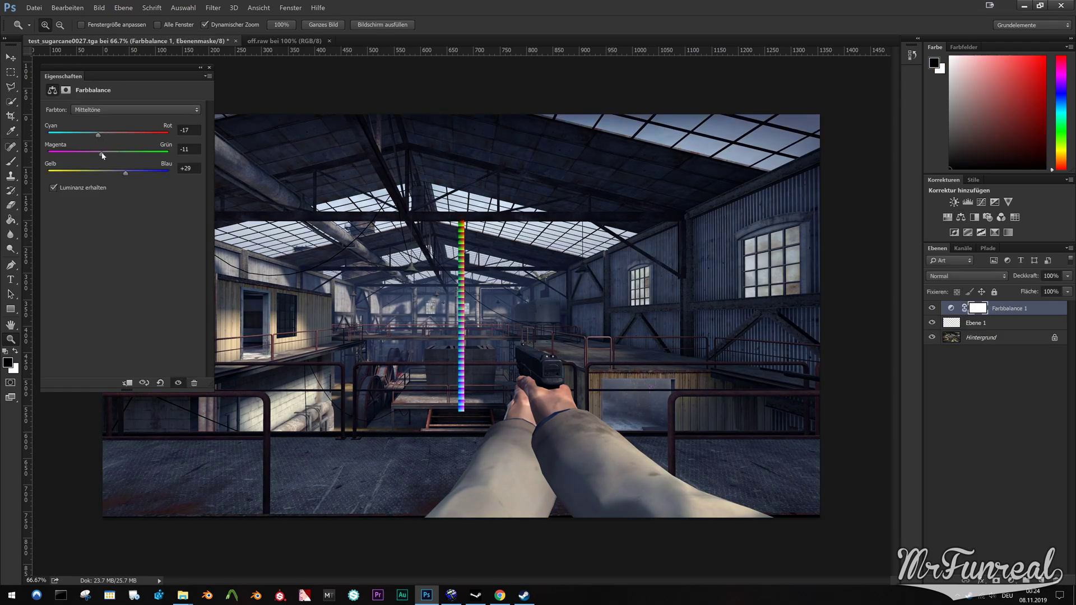
click(981, 202)
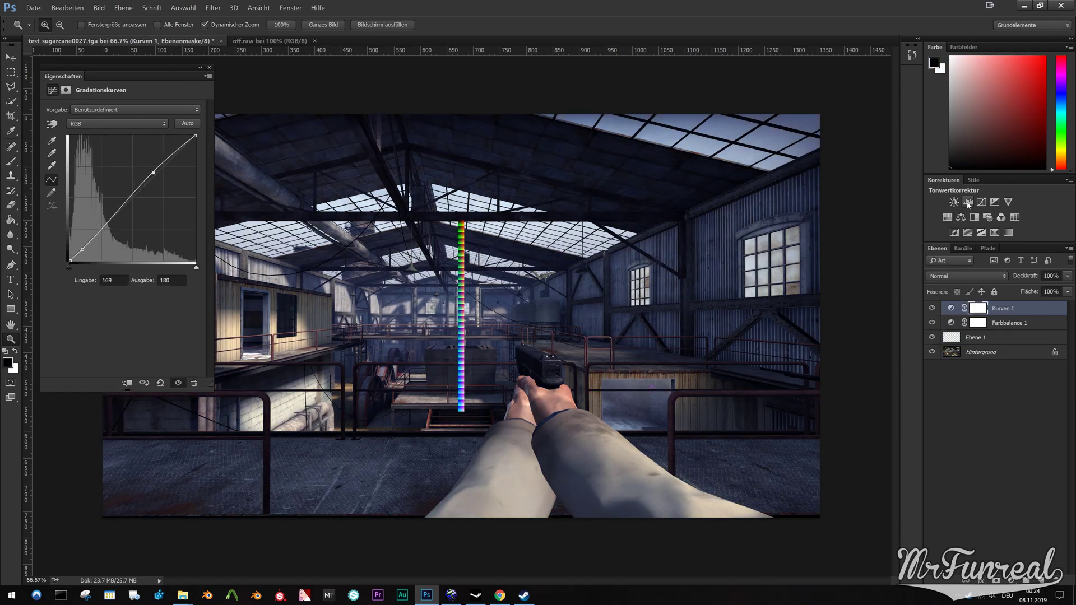
click(953, 201)
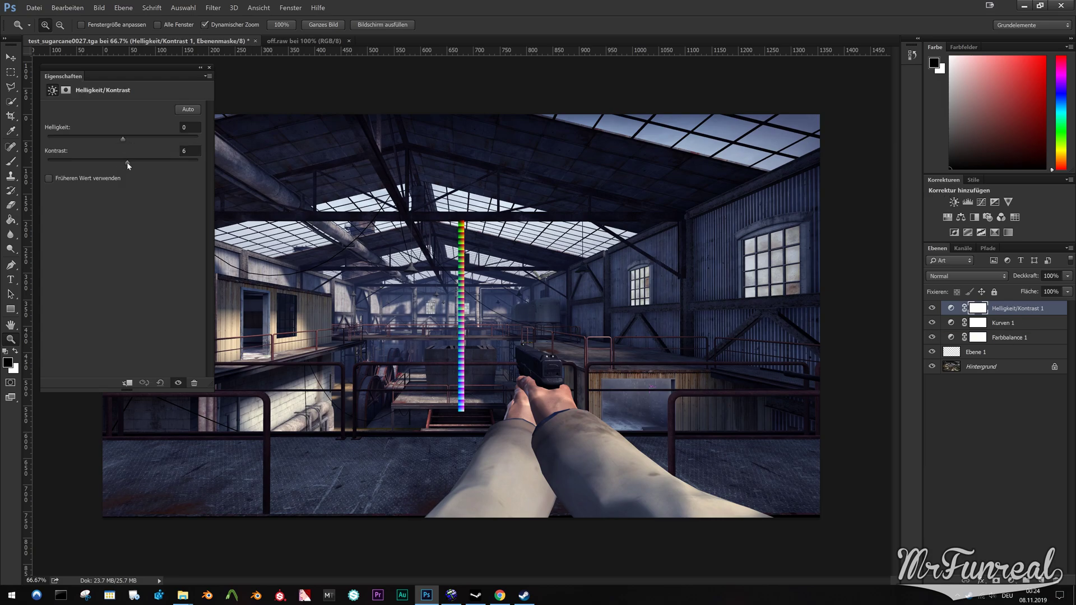
Create a layer group and move the brightness/contrast, curves and color balance adjustment layers into it.
click(1024, 580)
click(872, 405)
shift+click(837, 321)
drag(835, 317, 656, 288)
Toggle the visibility of the adjustment group and the color strip layer to compare the image with and without them.
click(635, 285)
click(636, 285)
click(636, 286)
click(637, 286)
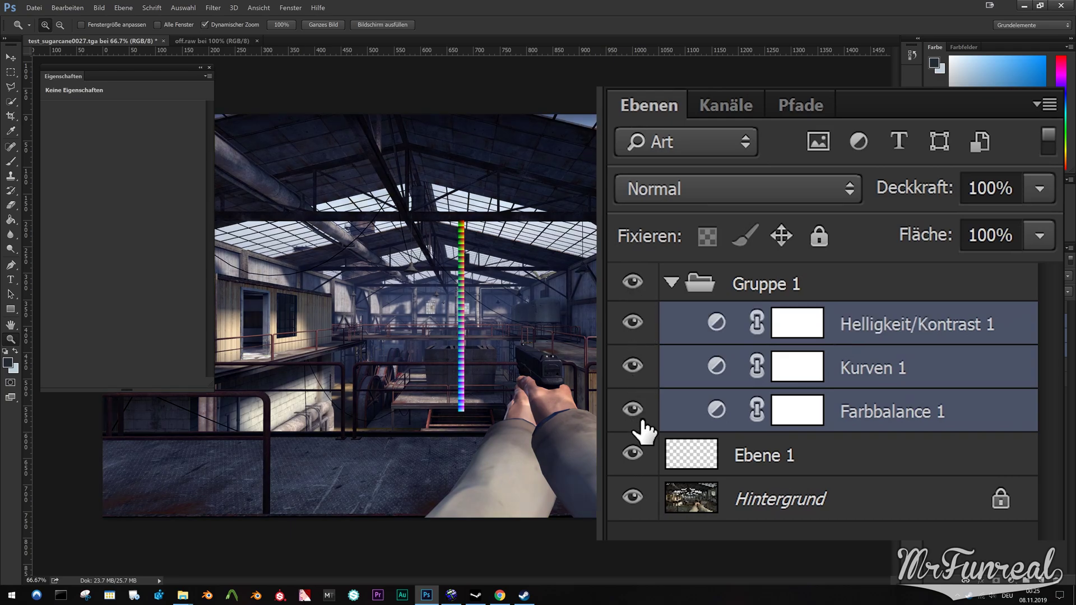
click(635, 455)
click(634, 455)
Hide the background screenshot layer and merge the visible color strip and adjustment layers into one layer.
click(633, 497)
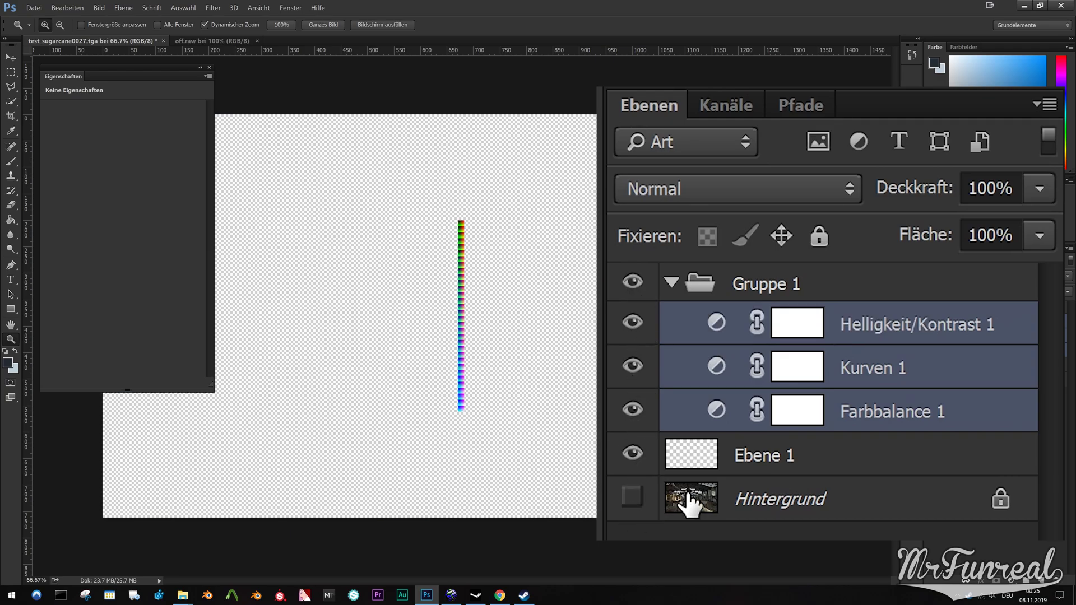
right_click(829, 457)
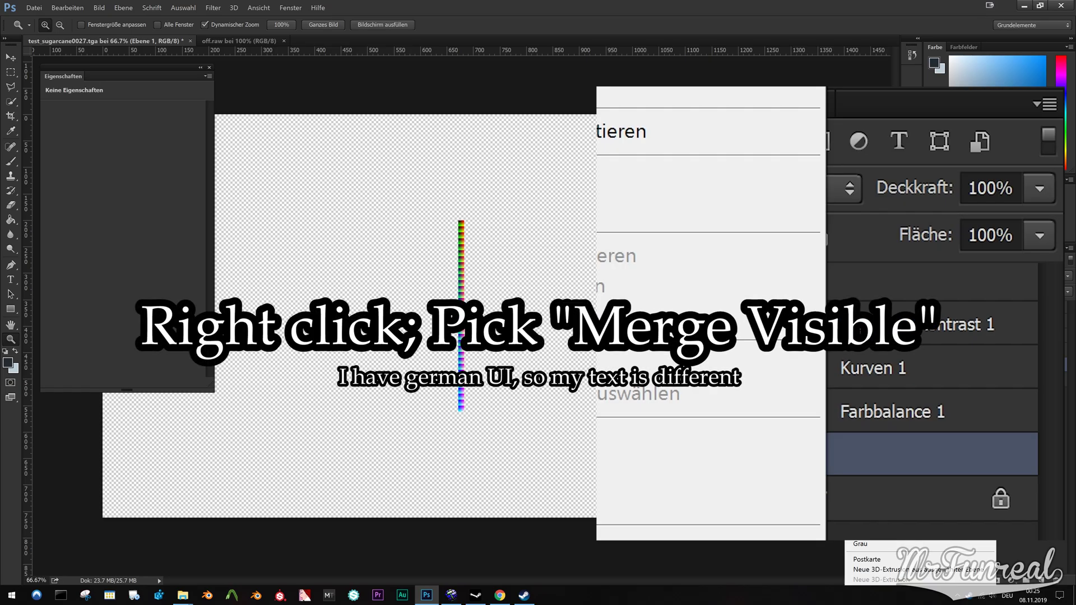
click(919, 447)
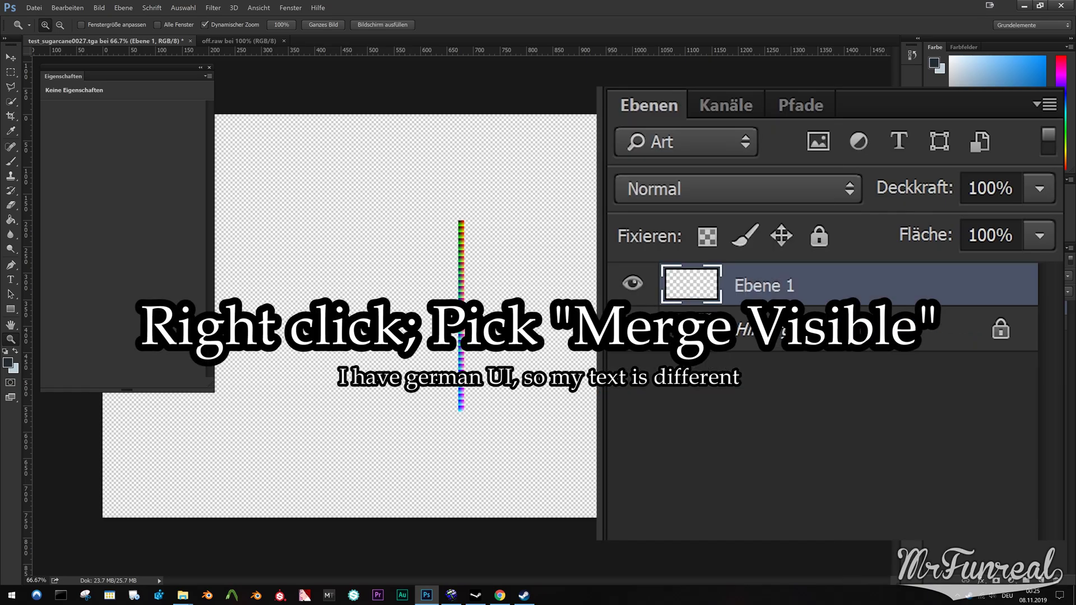
Place the merged, graded color strip in off.raw as a new layer above the original strip.
click(239, 41)
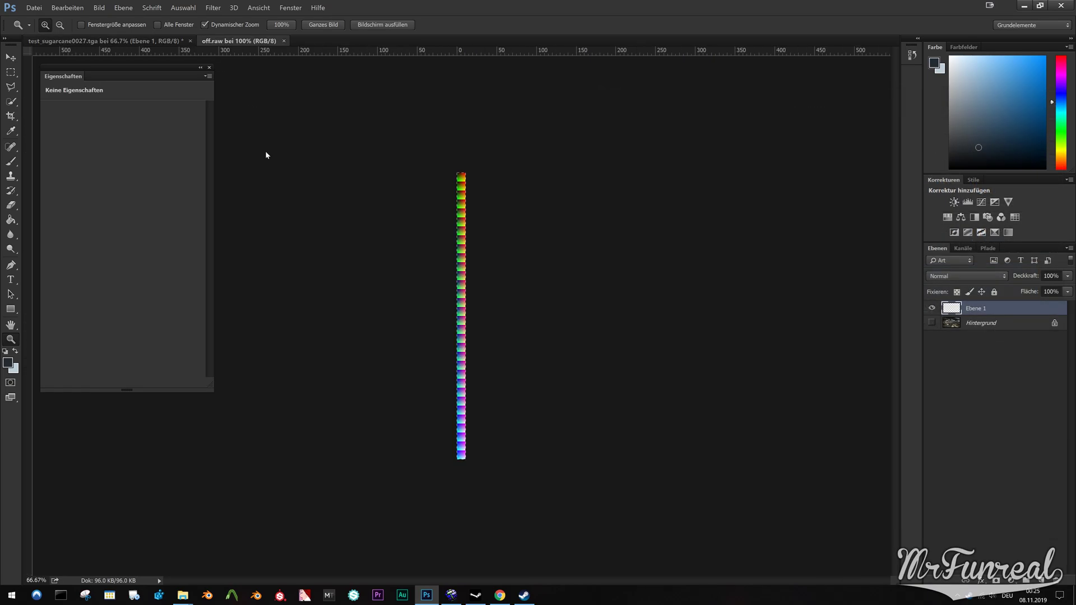
drag(477, 288, 550, 316)
drag(856, 247, 855, 247)
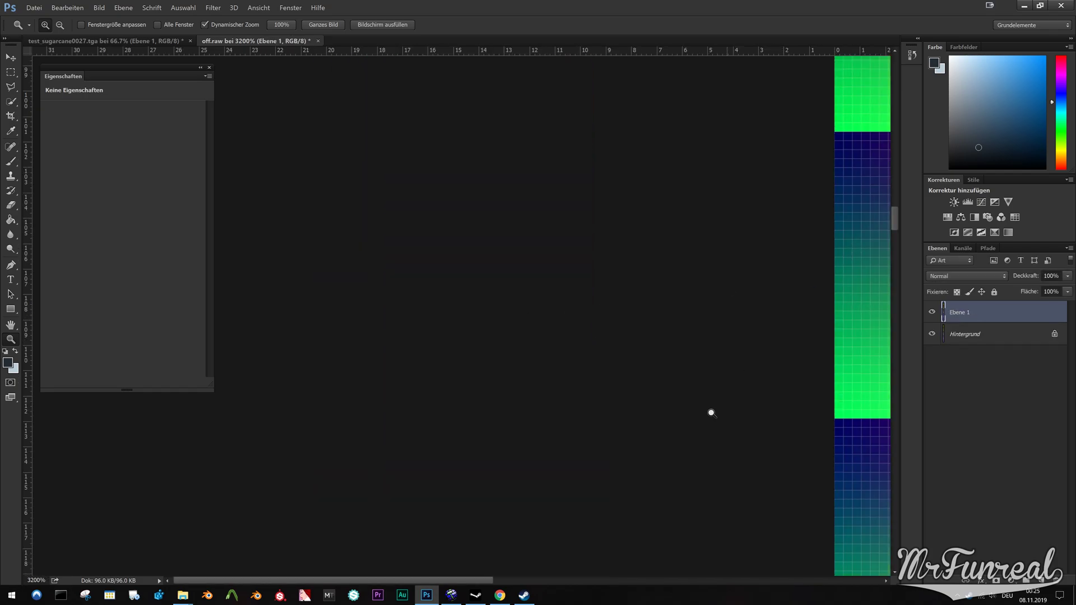
Toggle the visibility of the new strip layer in off.raw to compare the graded colors with the original.
drag(473, 582, 637, 561)
click(932, 313)
click(932, 312)
click(932, 313)
click(932, 312)
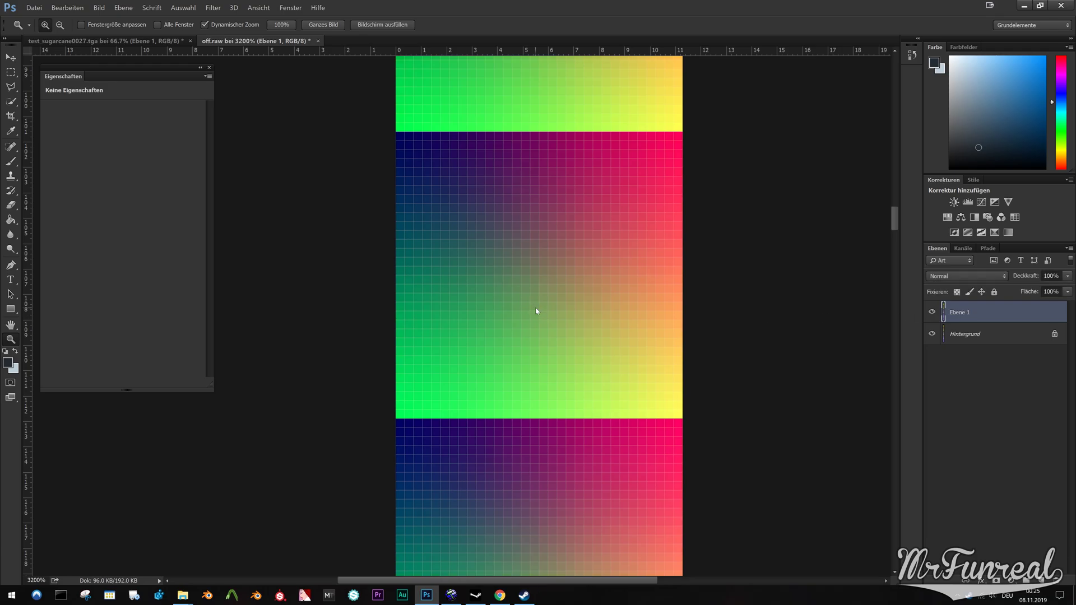
Start saving the strip as a new file in the sugarcane/materials/correction folder, using the Photoshop Raw format.
key(ctrl+shift+s)
click(452, 102)
click(496, 102)
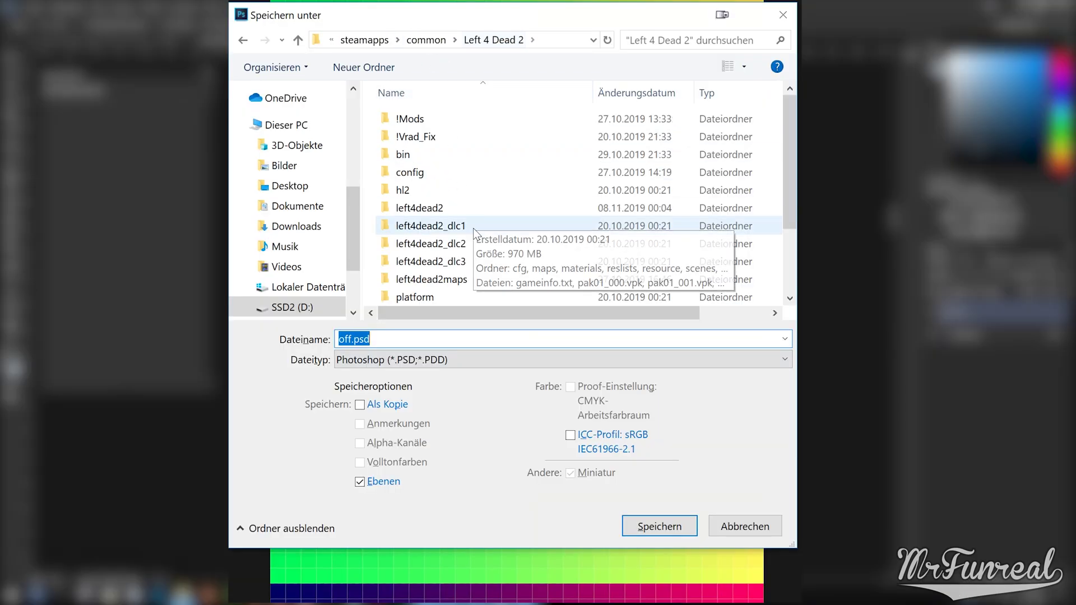
scroll(470, 237, down, 2)
double_click(429, 261)
double_click(417, 118)
double_click(439, 192)
click(428, 361)
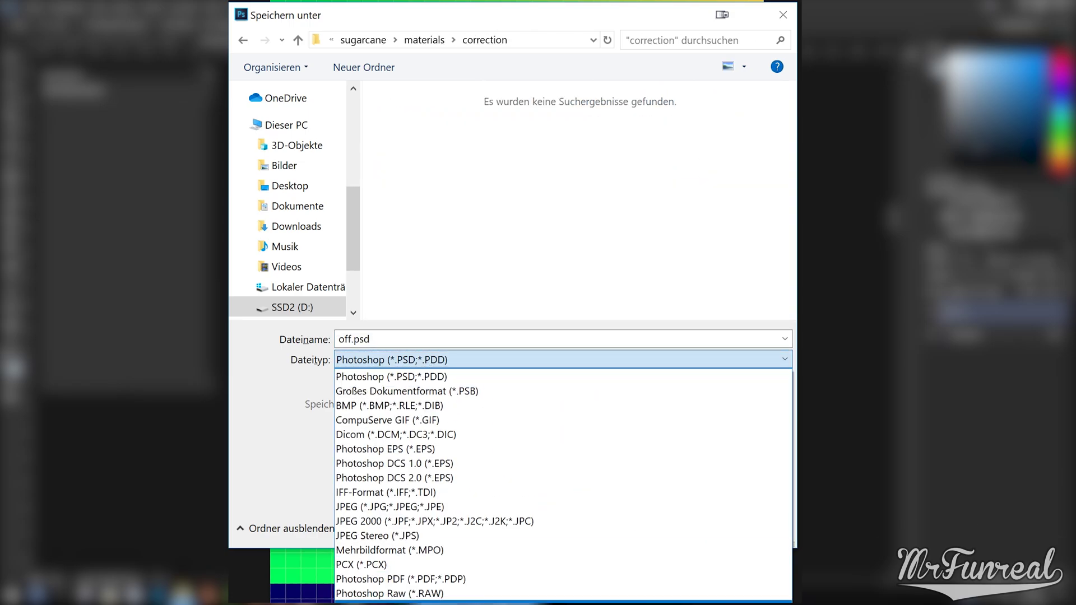
click(389, 593)
Name the raw file test_sugarcane_fact and save it with header 0 and interleaved channel order.
click(401, 338)
text(tes)
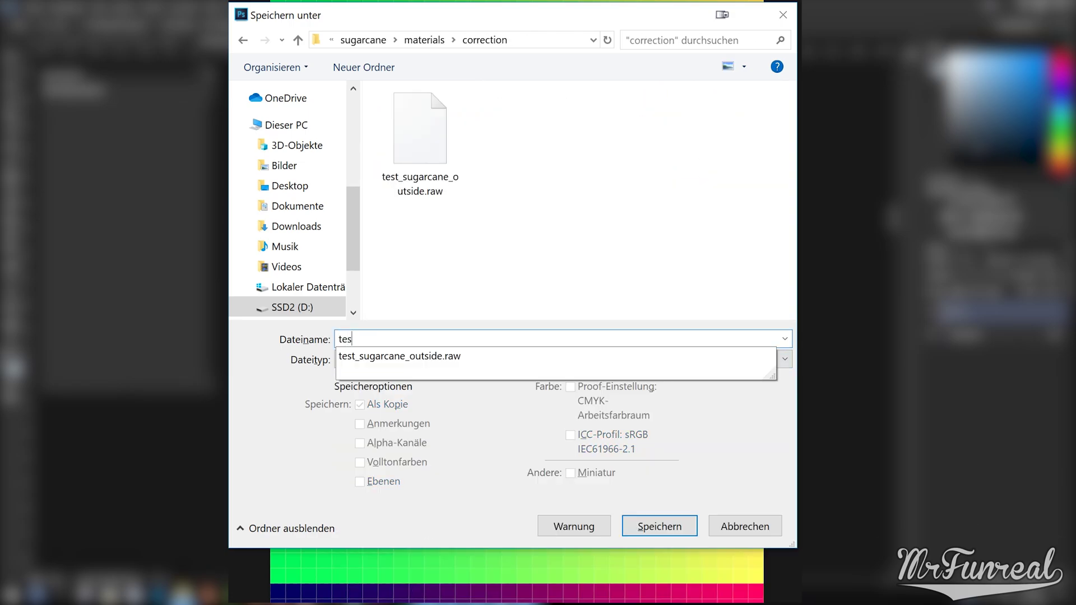
text(t_sugarcane_factory)
click(634, 531)
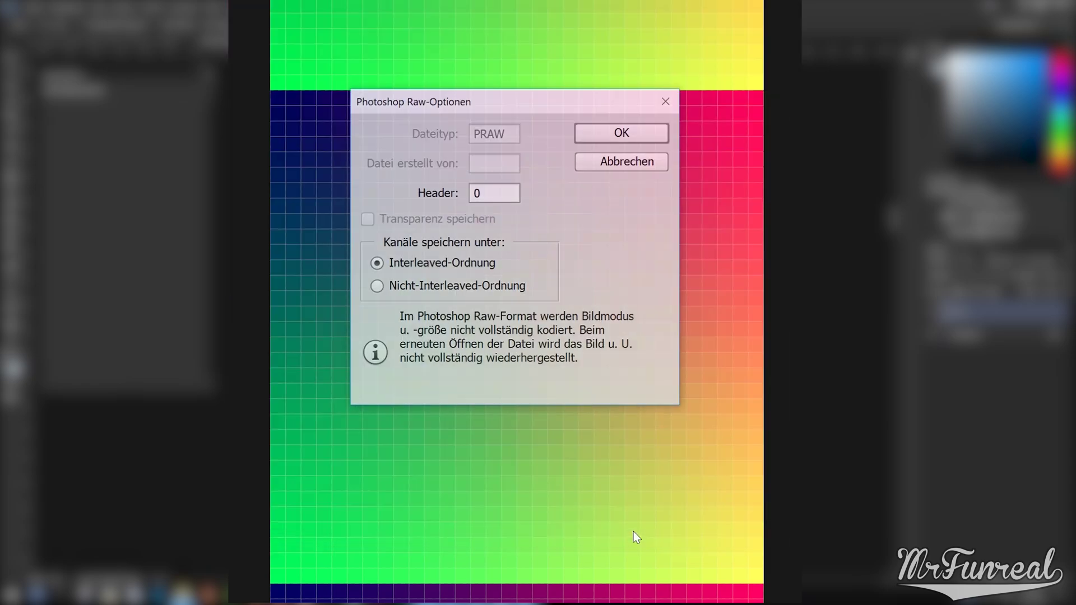
key(Return)
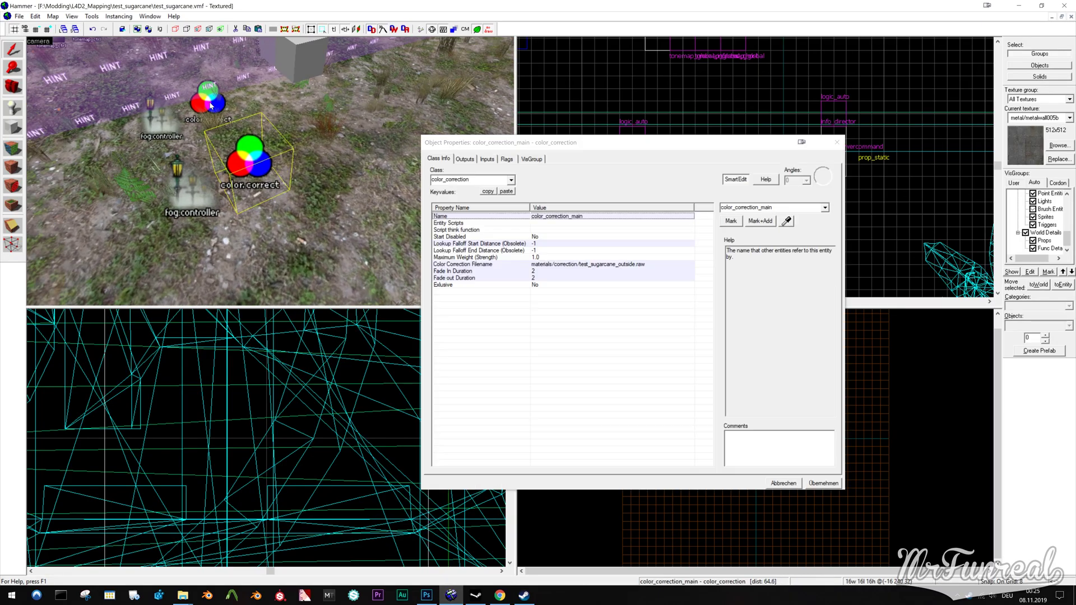
Switch to Left 4 Dead 2 and load the campaign map.
click(210, 103)
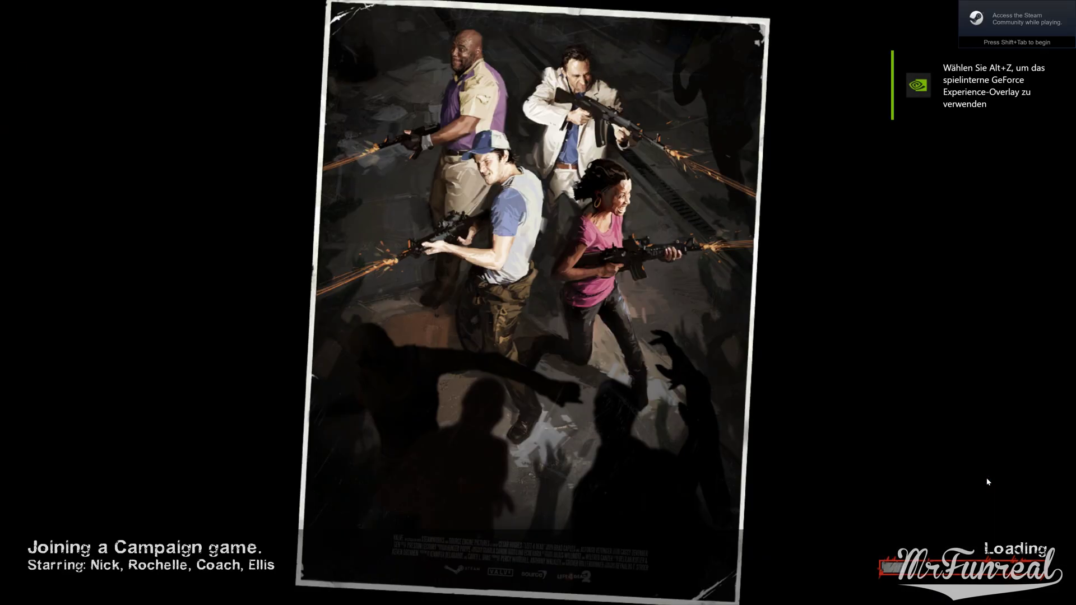